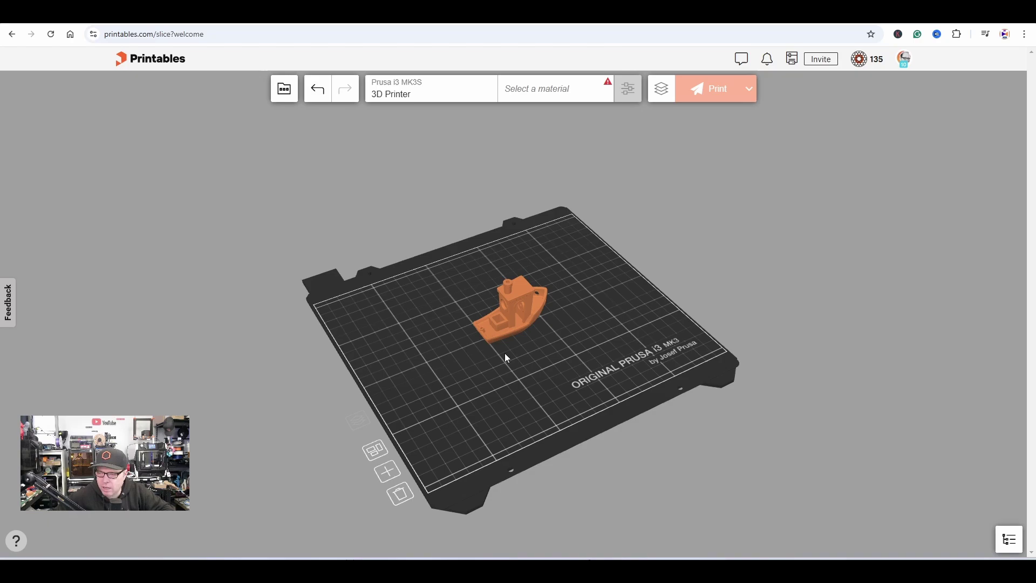
# Create a new project and upload the 3DBenchy file from Benchy Boat > files onto the bed
pyautogui.click(284, 92)
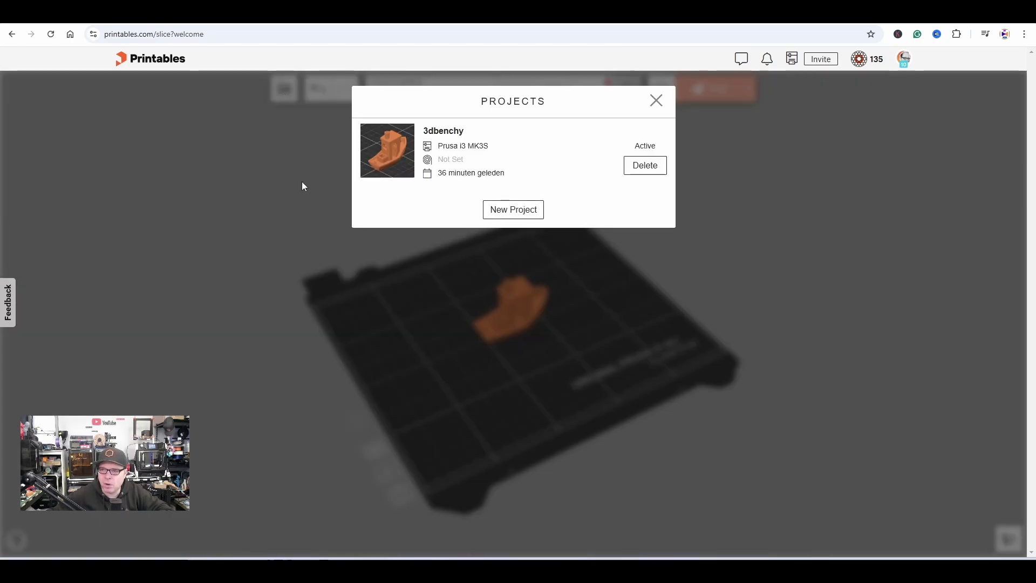
pyautogui.click(494, 209)
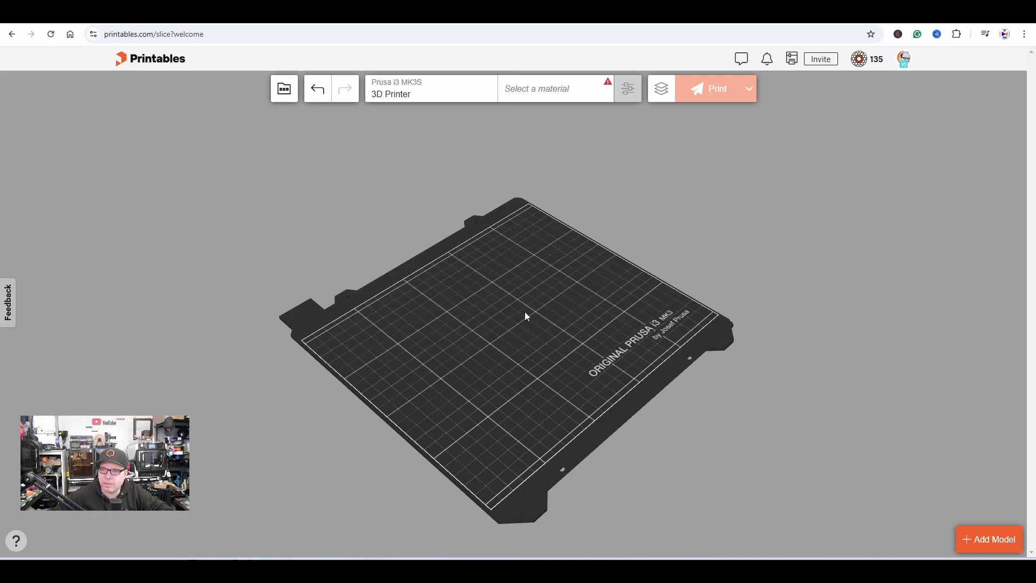
pyautogui.click(978, 540)
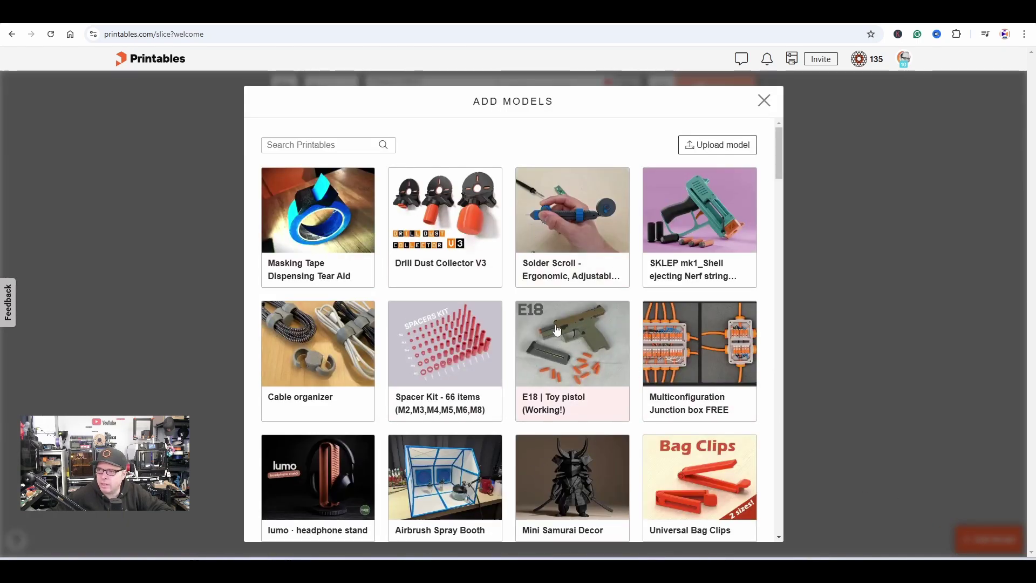
pyautogui.click(701, 146)
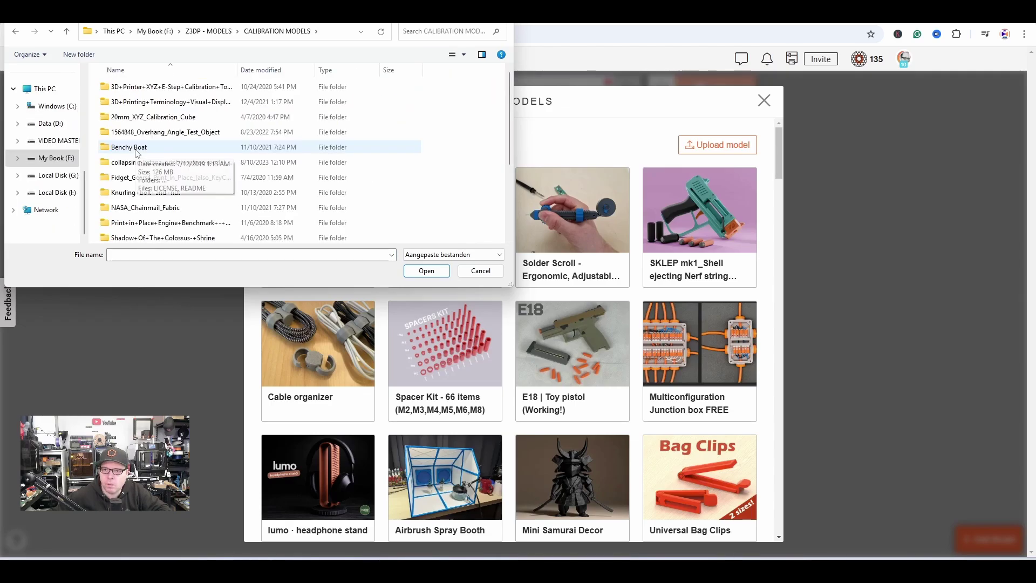
pyautogui.doubleClick(135, 146)
pyautogui.click(123, 102)
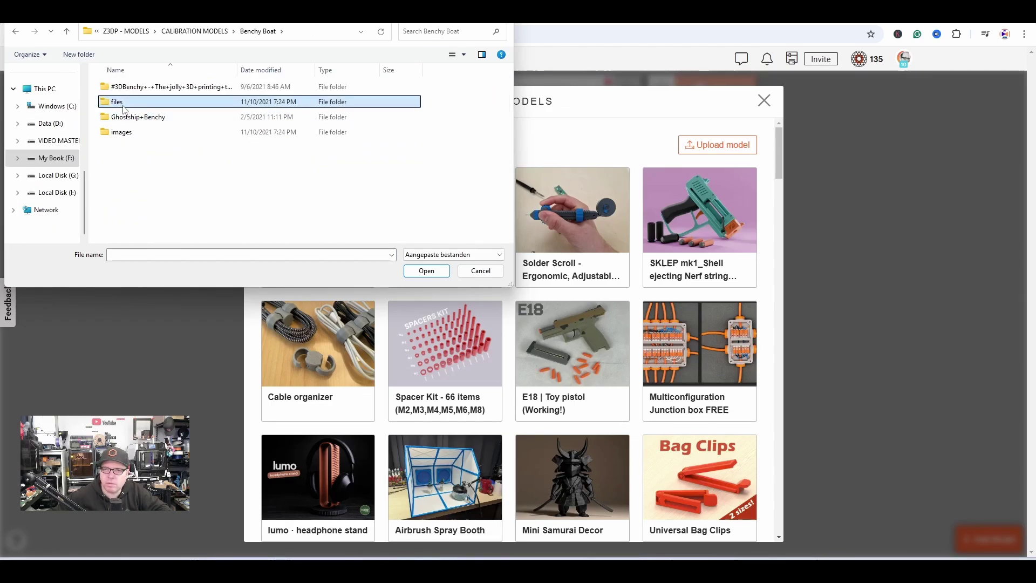
pyautogui.doubleClick(123, 103)
pyautogui.doubleClick(132, 88)
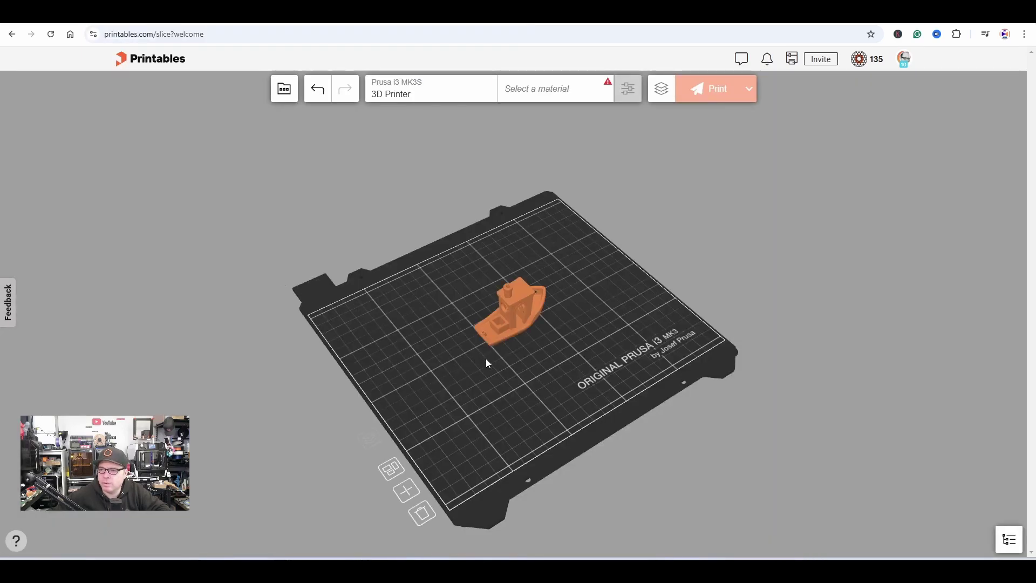
pyautogui.moveTo(491, 354); pyautogui.dragTo(496, 371)
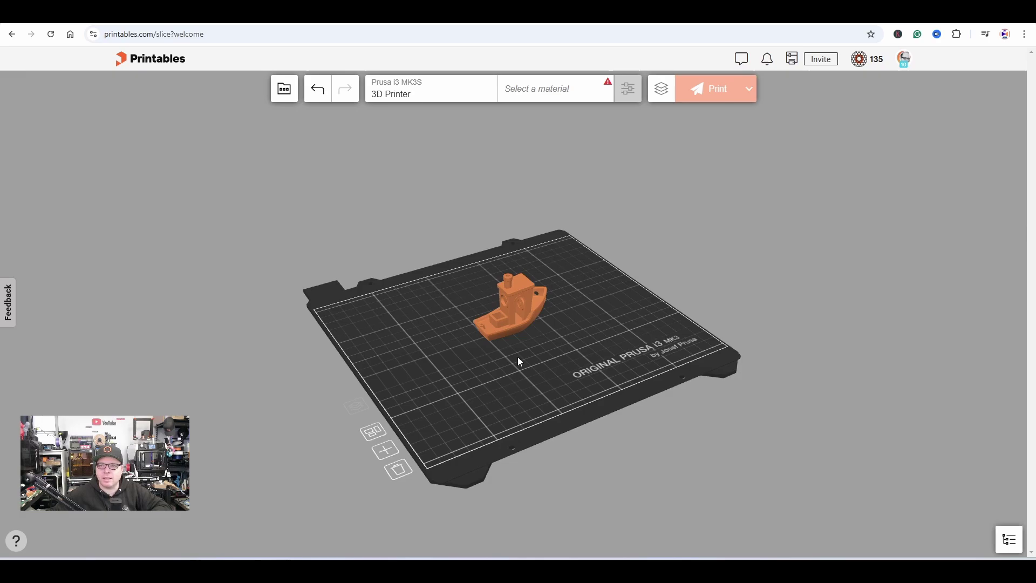
pyautogui.click(276, 89)
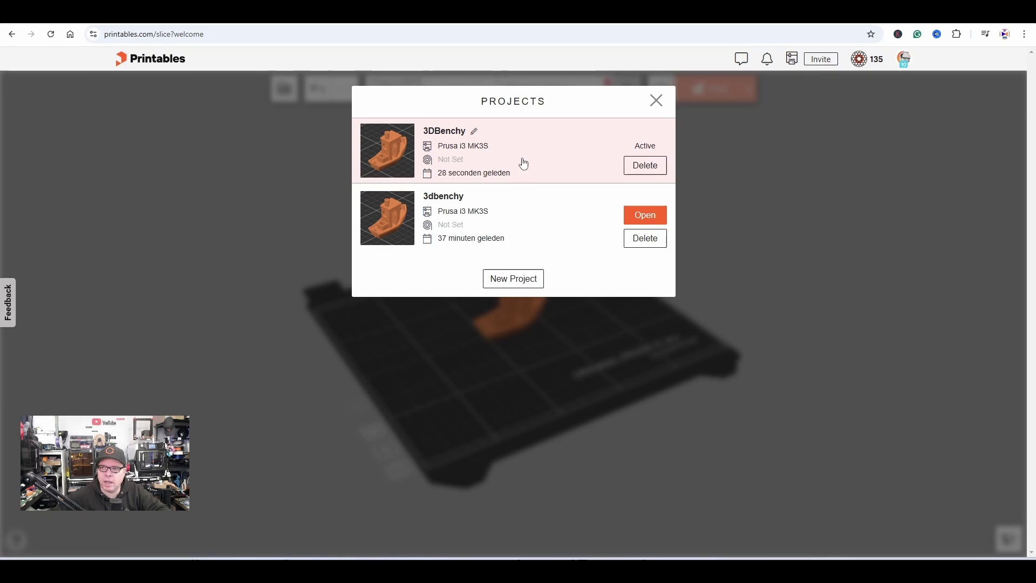
pyautogui.click(475, 144)
pyautogui.click(319, 96)
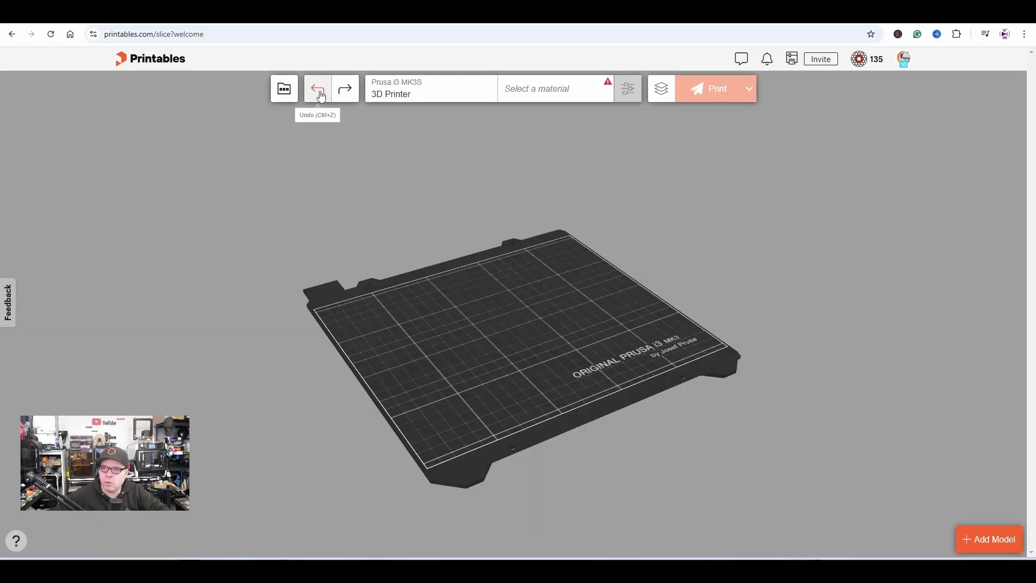
pyautogui.click(320, 96)
pyautogui.moveTo(433, 348); pyautogui.dragTo(448, 386)
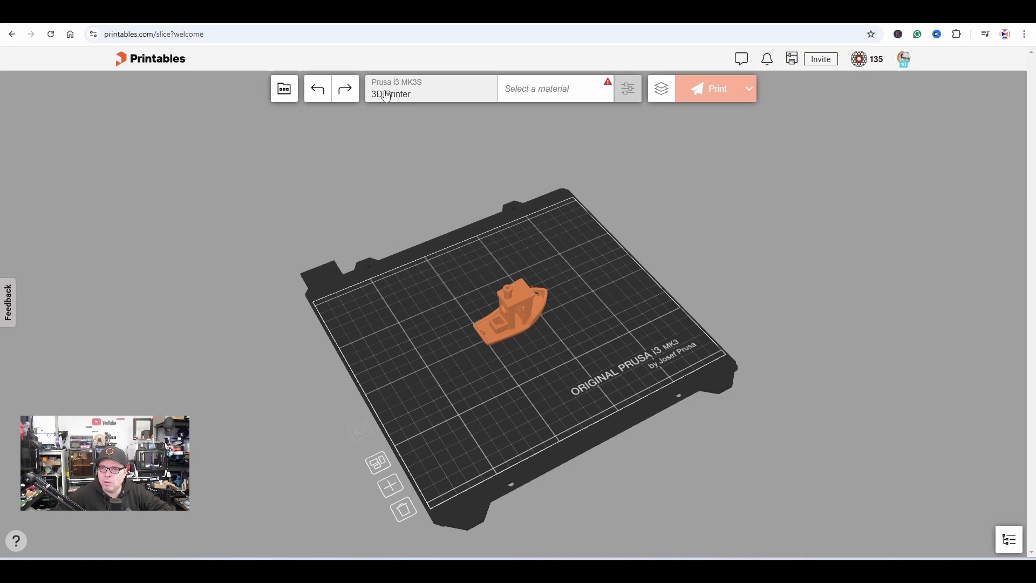
# Add an offline Prusa printer from the MK3 family, type i3 MK3S, as the project printer
pyautogui.click(386, 97)
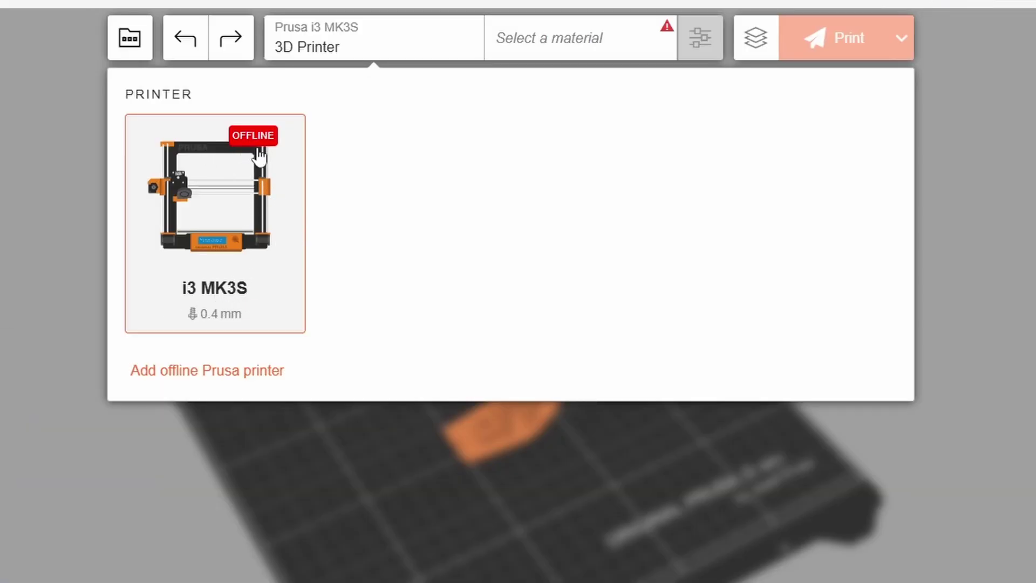
pyautogui.click(203, 384)
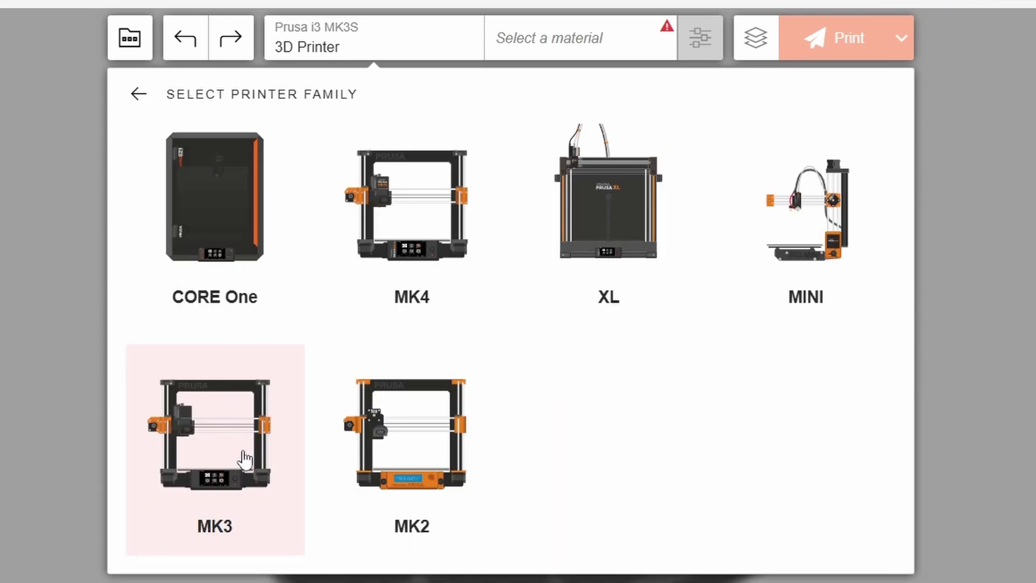
pyautogui.click(222, 474)
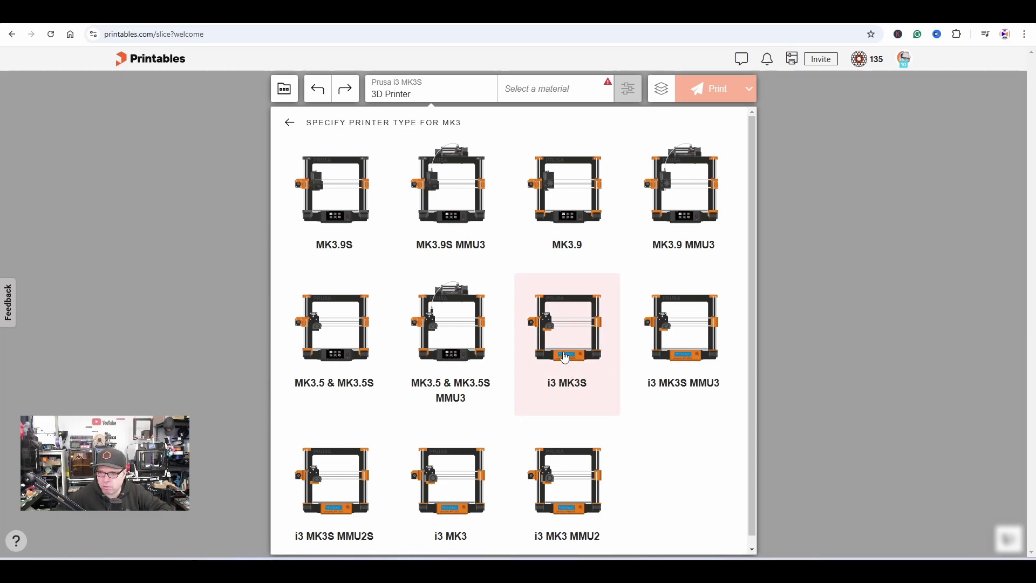
pyautogui.click(565, 357)
# Choose Generic PLA from the PLA materials with the White colour spool
pyautogui.click(536, 96)
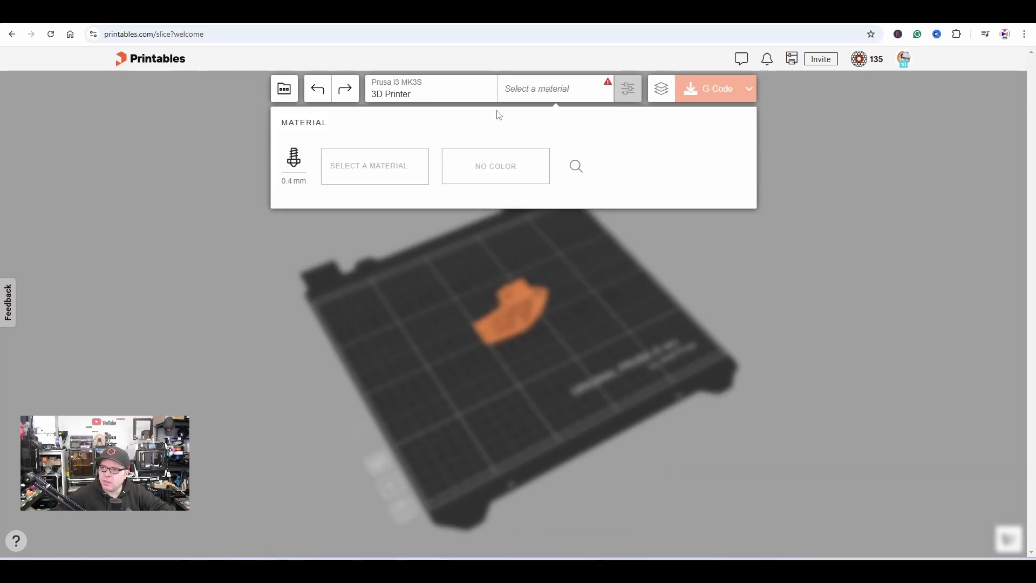
pyautogui.click(372, 171)
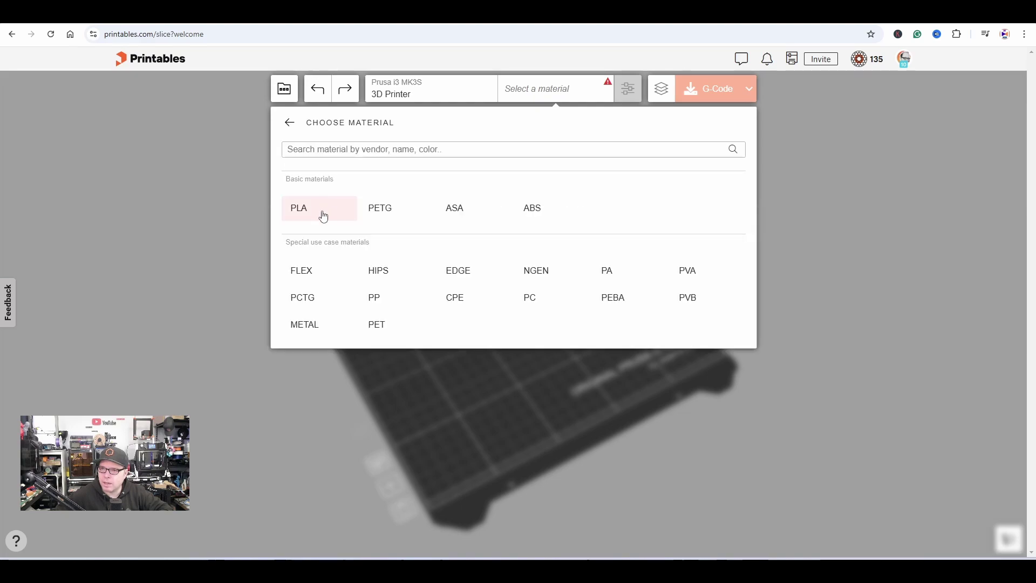
pyautogui.click(295, 212)
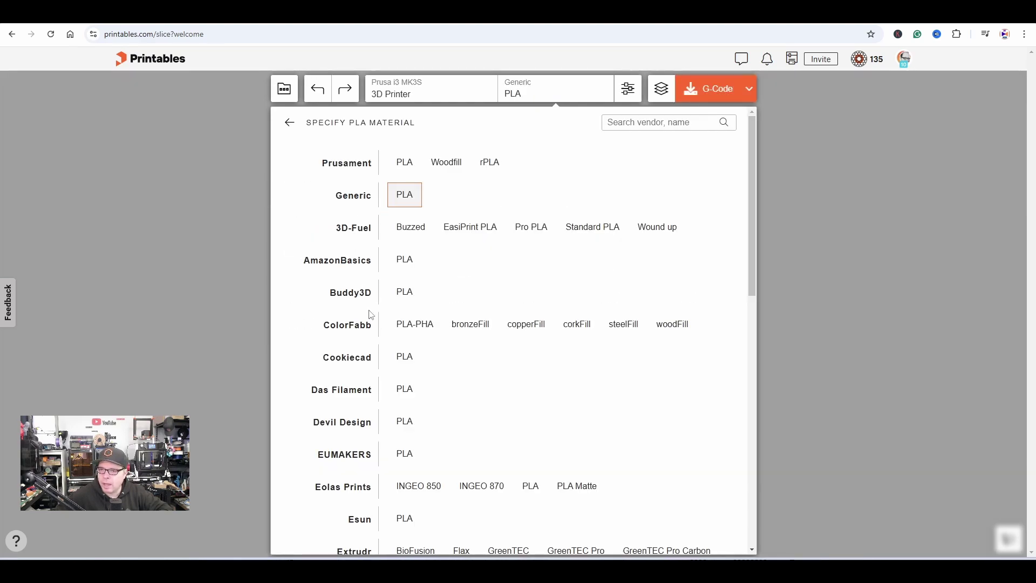
pyautogui.scroll(-2, 364, 355)
pyautogui.scroll(-3, 364, 355)
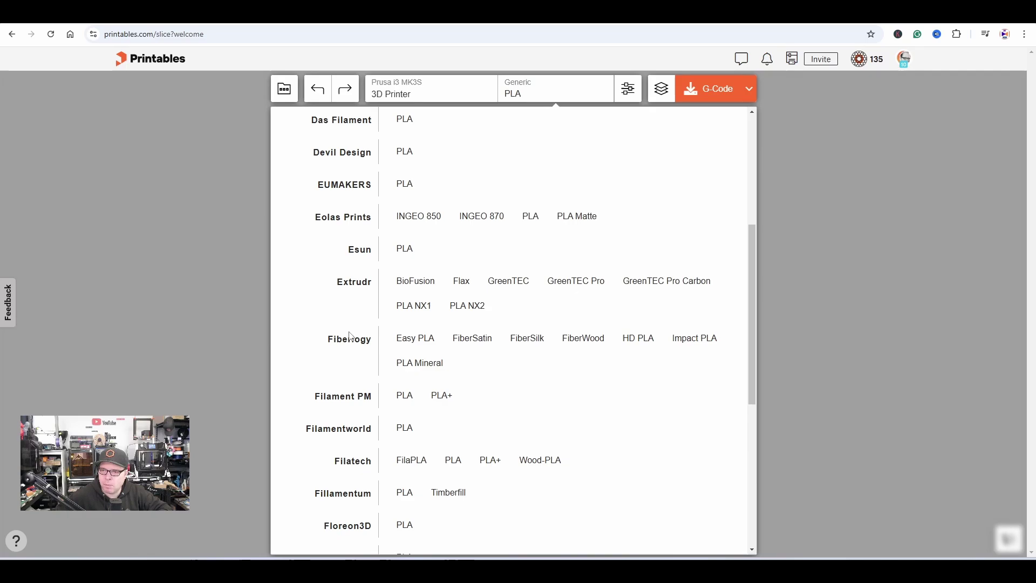
pyautogui.scroll(-4, 400, 500)
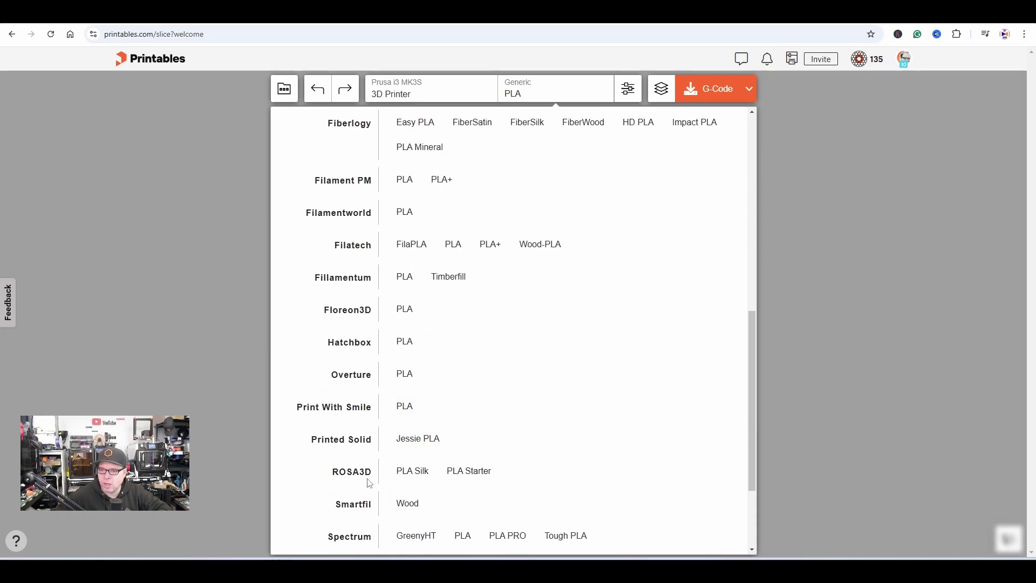
pyautogui.scroll(-3, 371, 458)
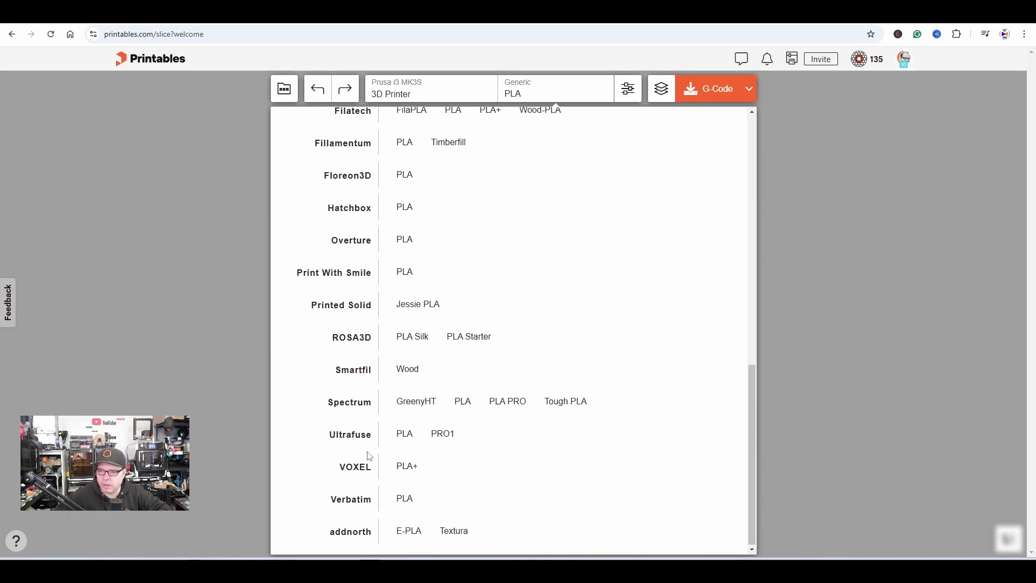
pyautogui.scroll(5, 367, 470)
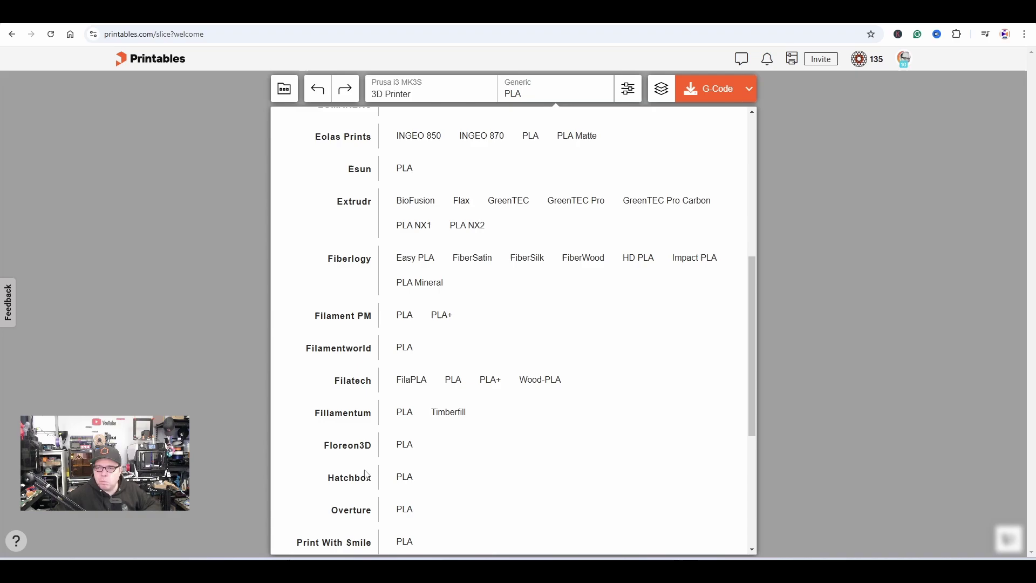
pyautogui.scroll(1, 389, 397)
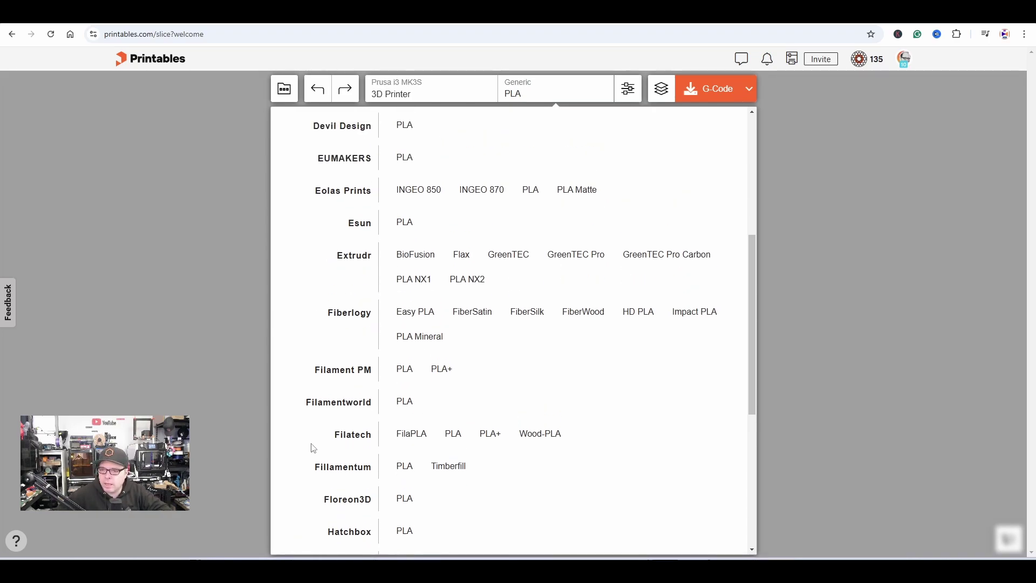
pyautogui.scroll(5, 370, 381)
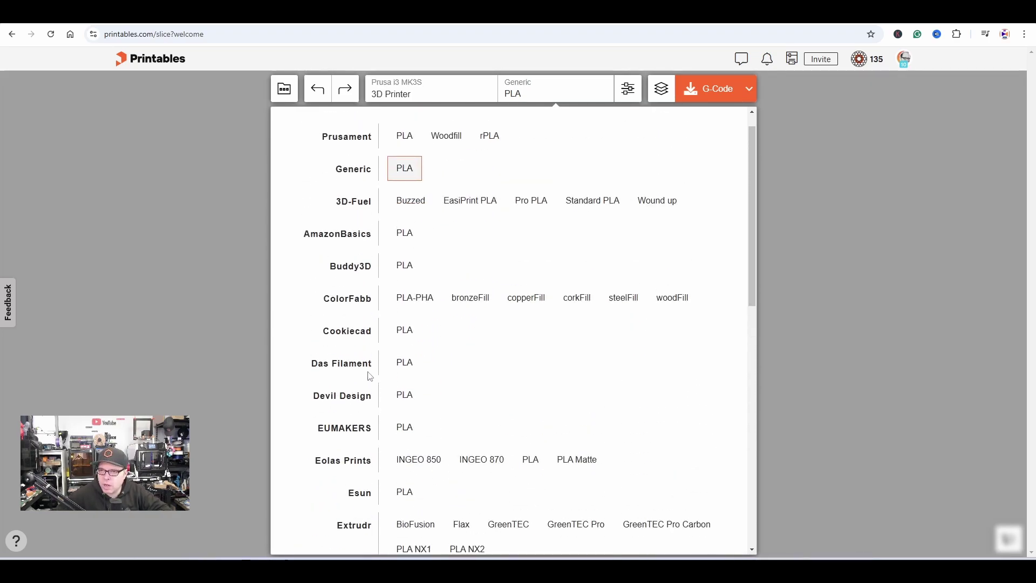
pyautogui.click(403, 167)
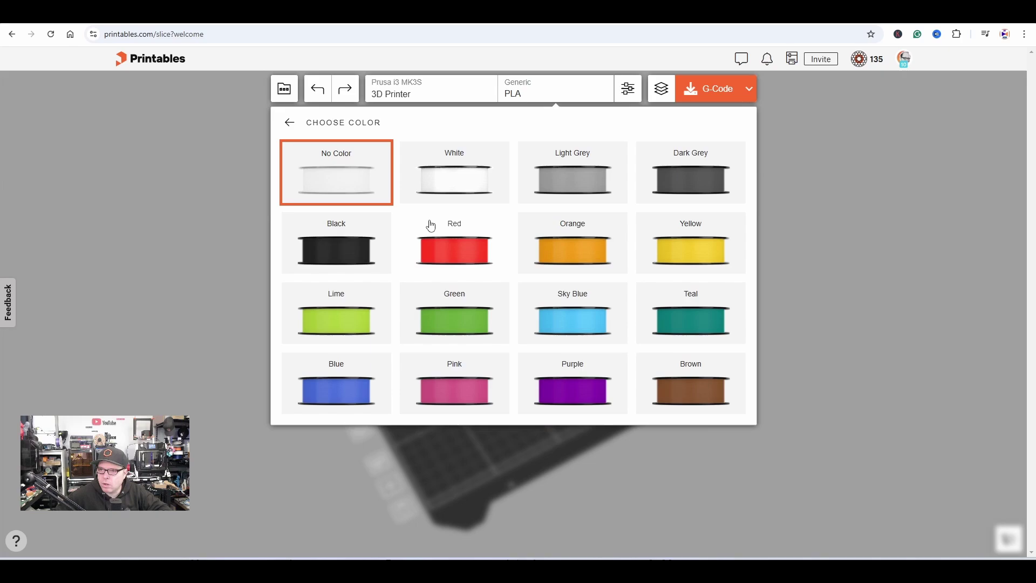
pyautogui.click(447, 176)
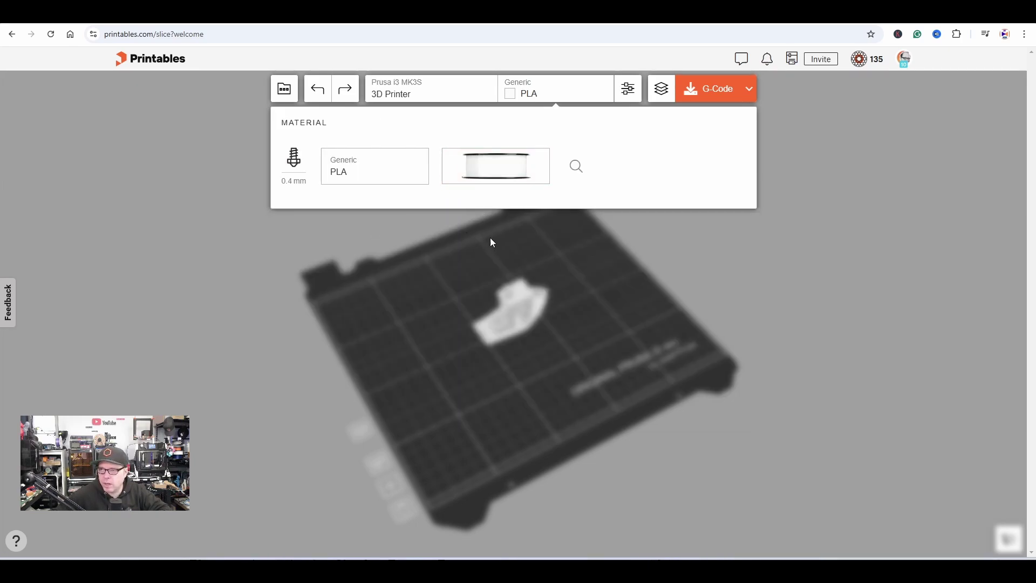
pyautogui.click(631, 95)
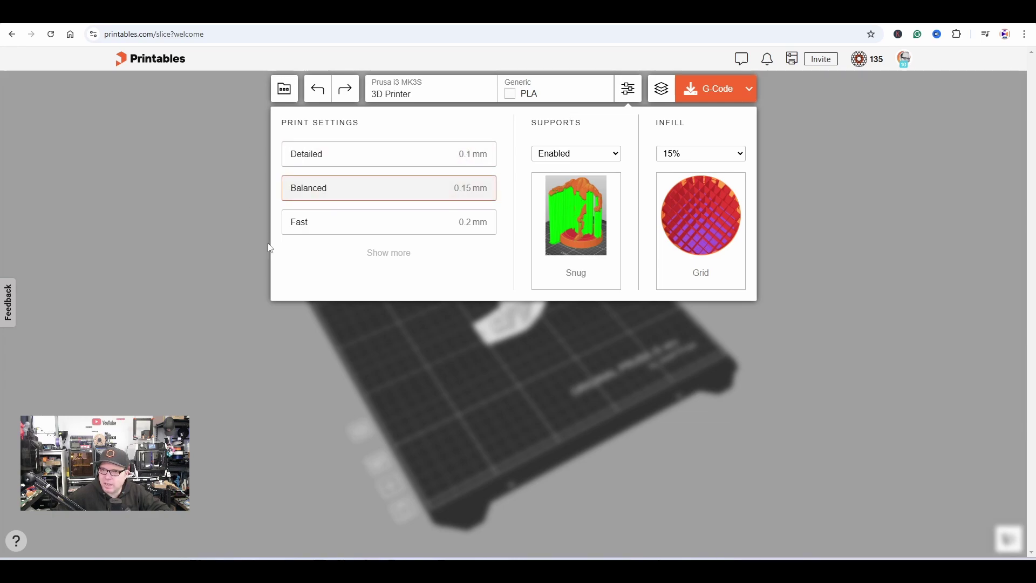
# Switch to the Fast 0.2 mm print profile, keeping Snug supports
pyautogui.click(414, 227)
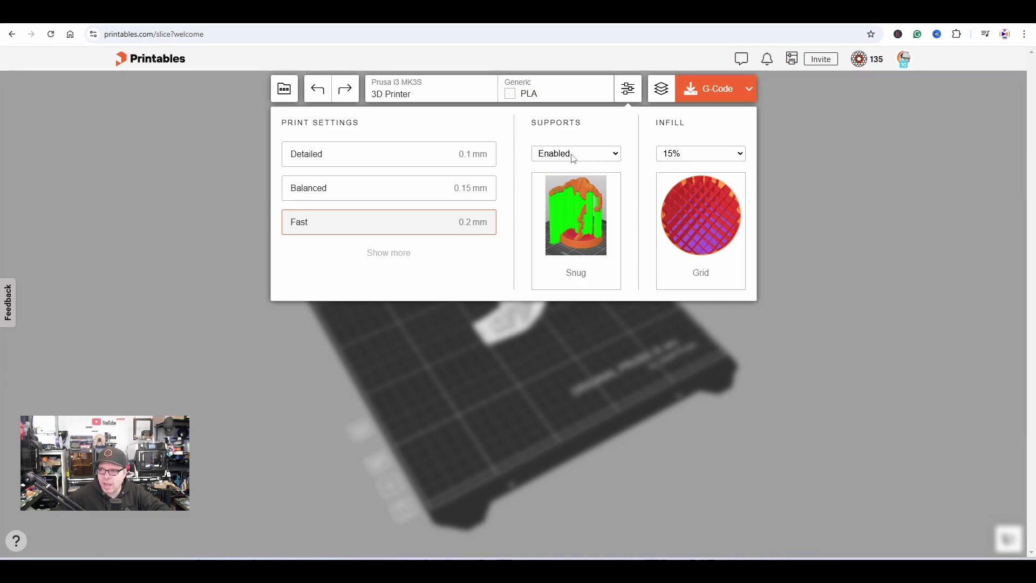
pyautogui.click(587, 271)
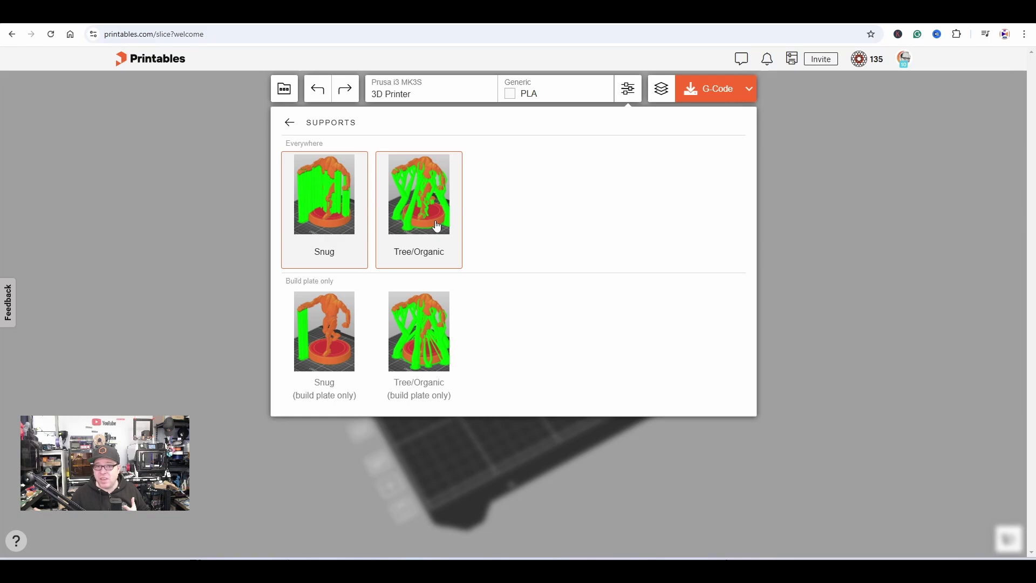
pyautogui.click(324, 211)
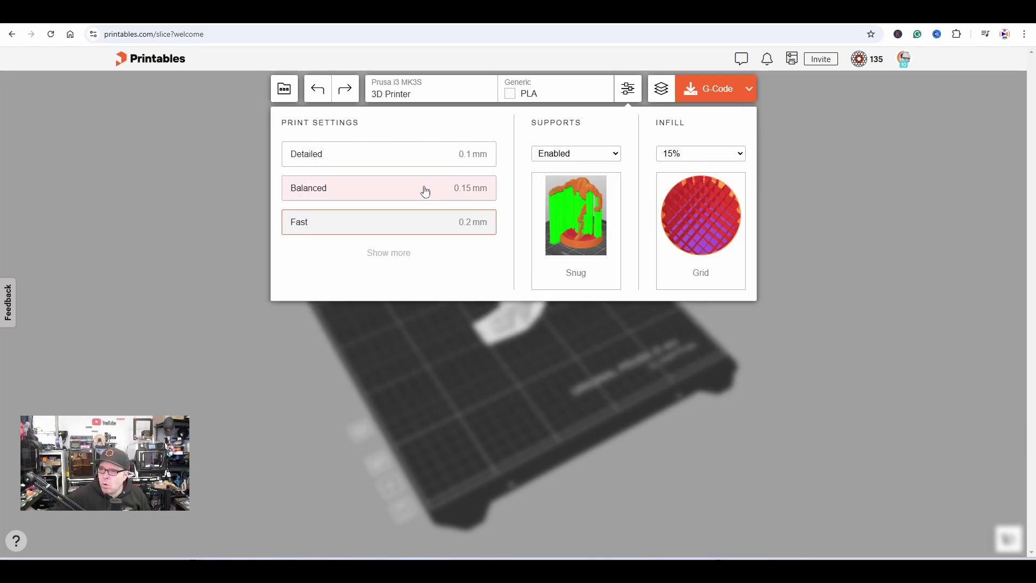
# Set the infill pattern to Gyroid with 10% density
pyautogui.click(685, 156)
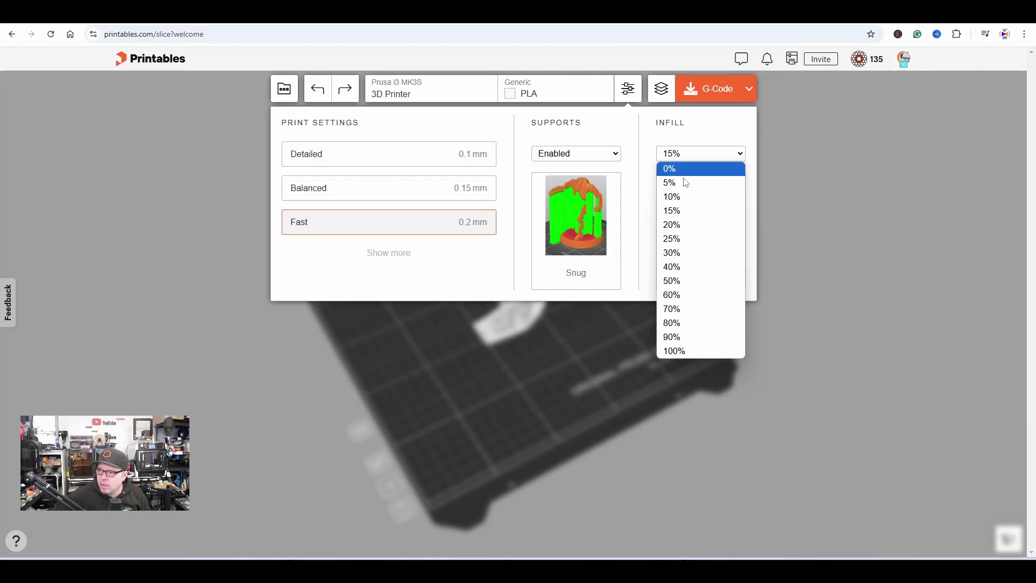
pyautogui.press('Escape')
pyautogui.click(704, 238)
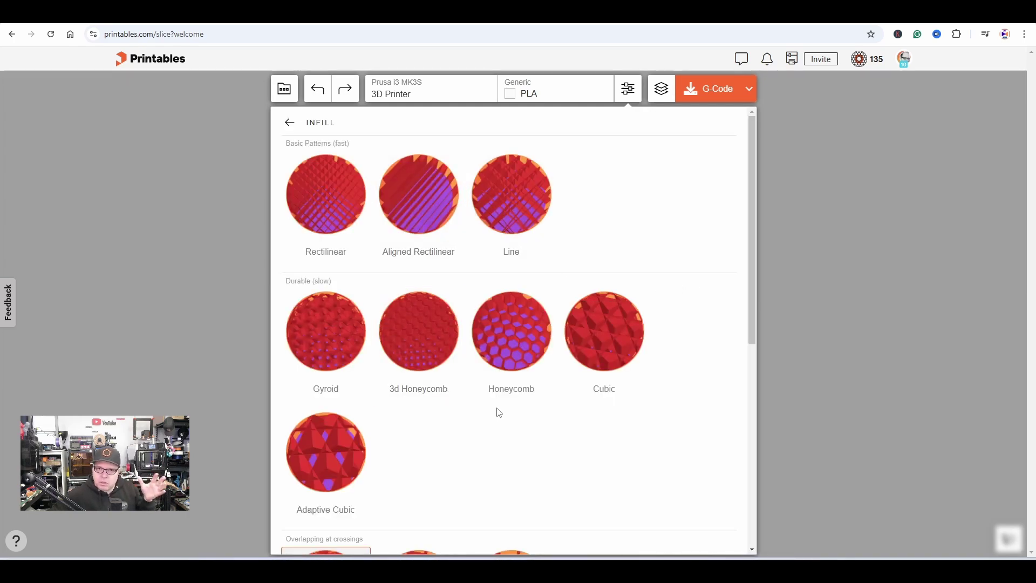
pyautogui.click(350, 334)
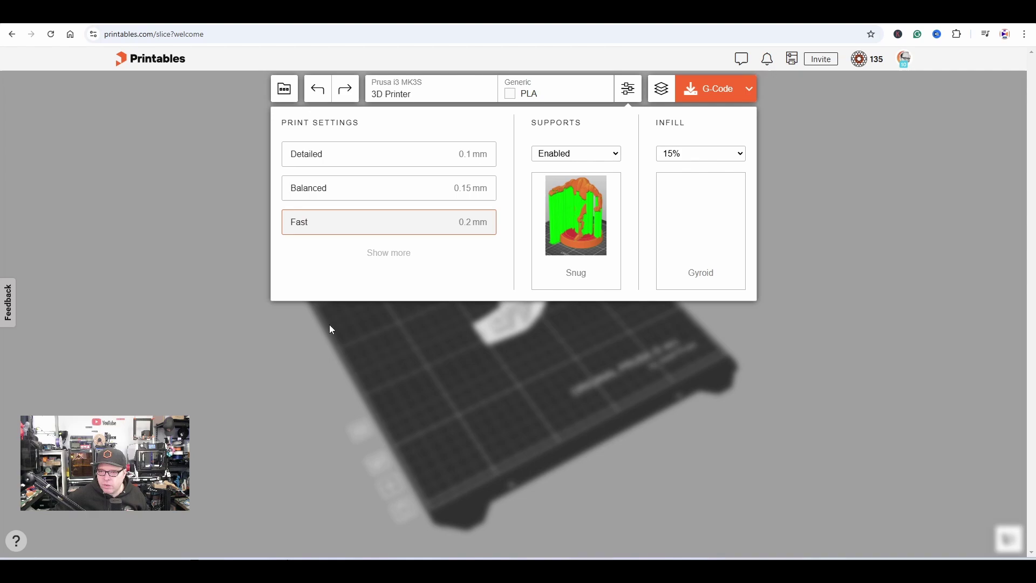
pyautogui.click(705, 156)
pyautogui.click(691, 195)
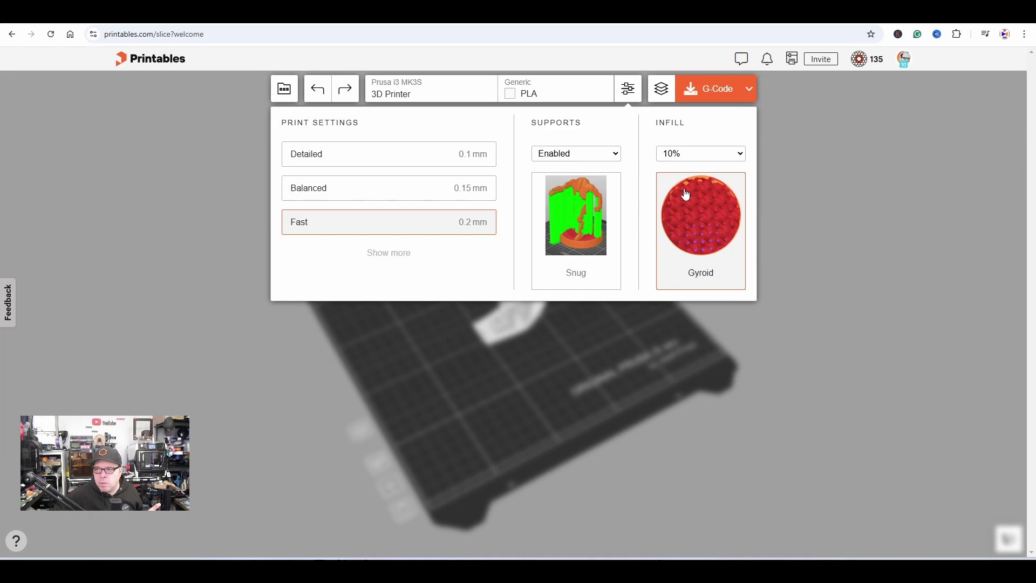
# Slice the boat and orbit the preview to check its time and filament estimate
pyautogui.click(659, 91)
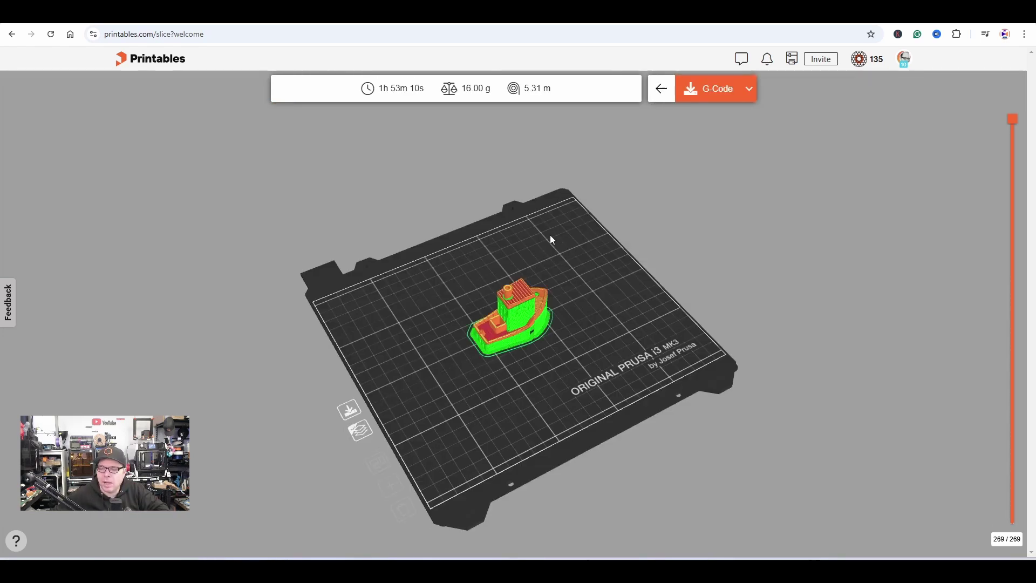
pyautogui.scroll(5, 530, 335)
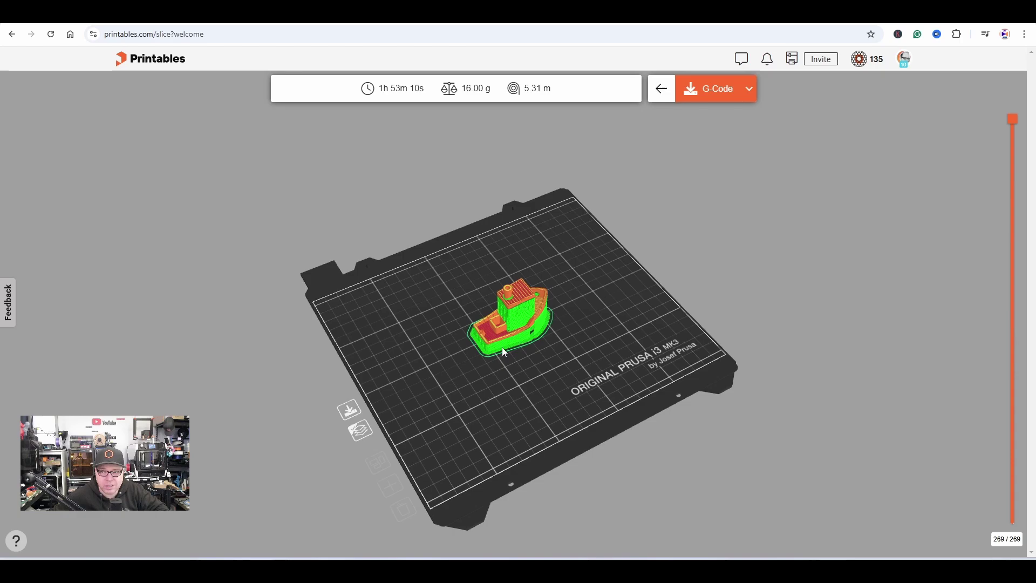
pyautogui.moveTo(529, 387); pyautogui.dragTo(551, 353)
pyautogui.scroll(2, 546, 358)
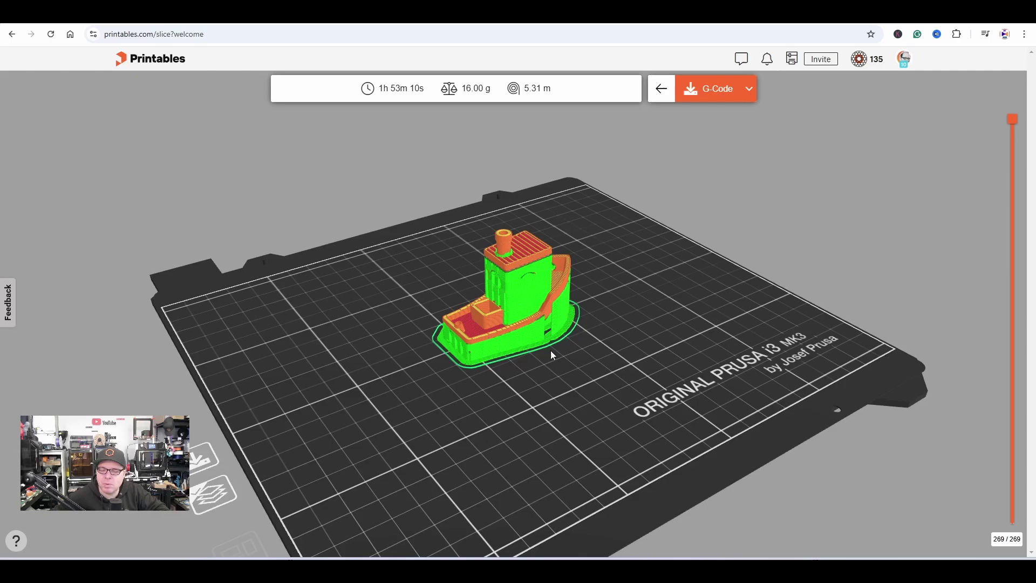
# Set Supports to Disabled in Print Settings and re-slice
pyautogui.click(661, 90)
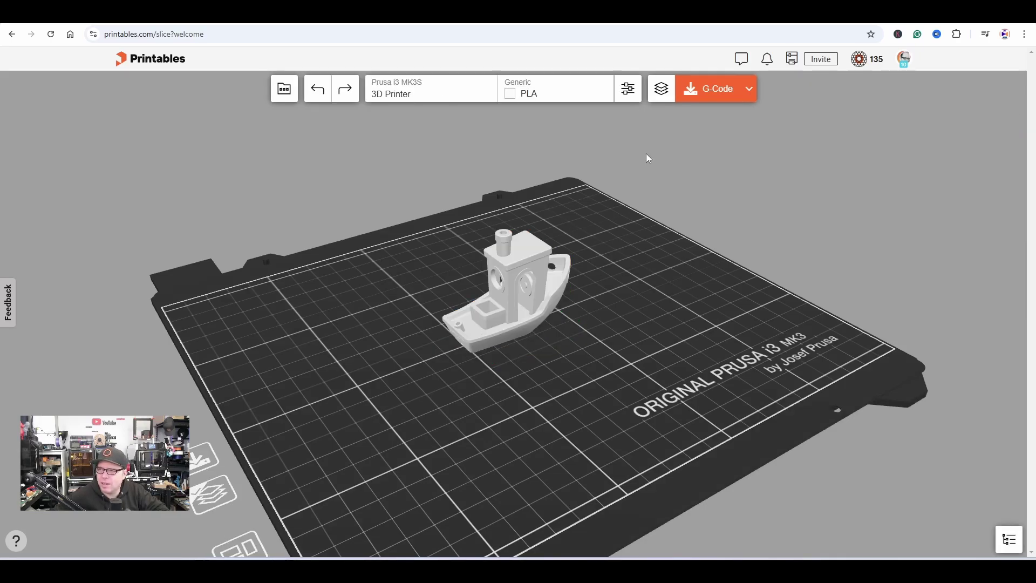
pyautogui.click(627, 88)
pyautogui.click(542, 155)
pyautogui.click(560, 167)
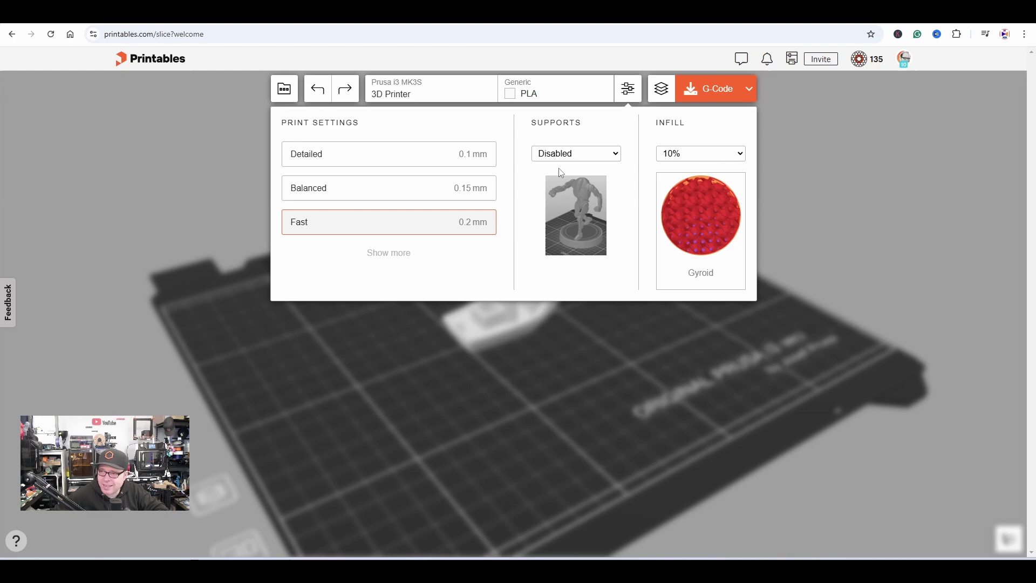
pyautogui.click(628, 88)
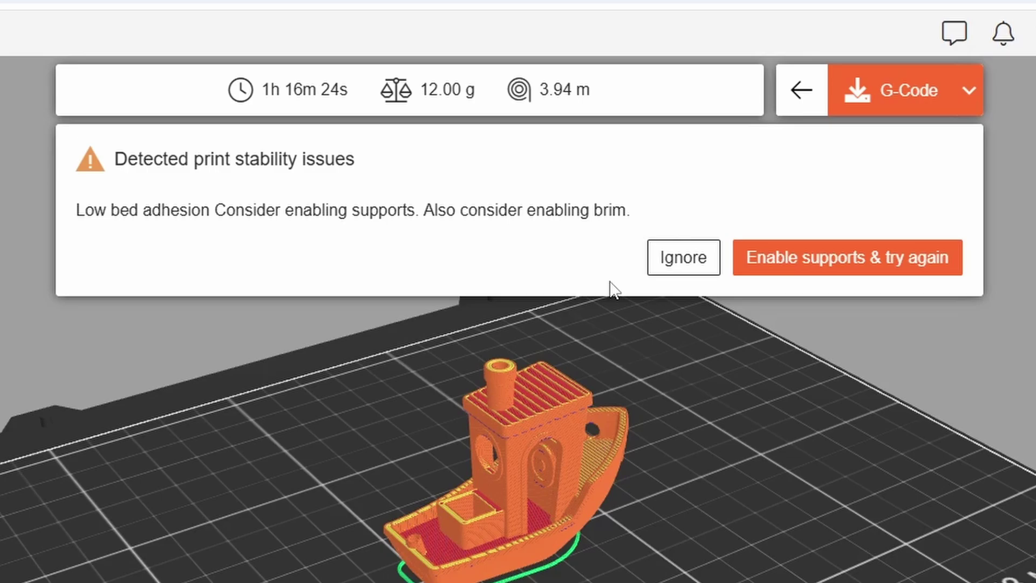
# Ignore the stability warning and download the 4,15 MB 3DBenchy.gcode file
pyautogui.click(684, 265)
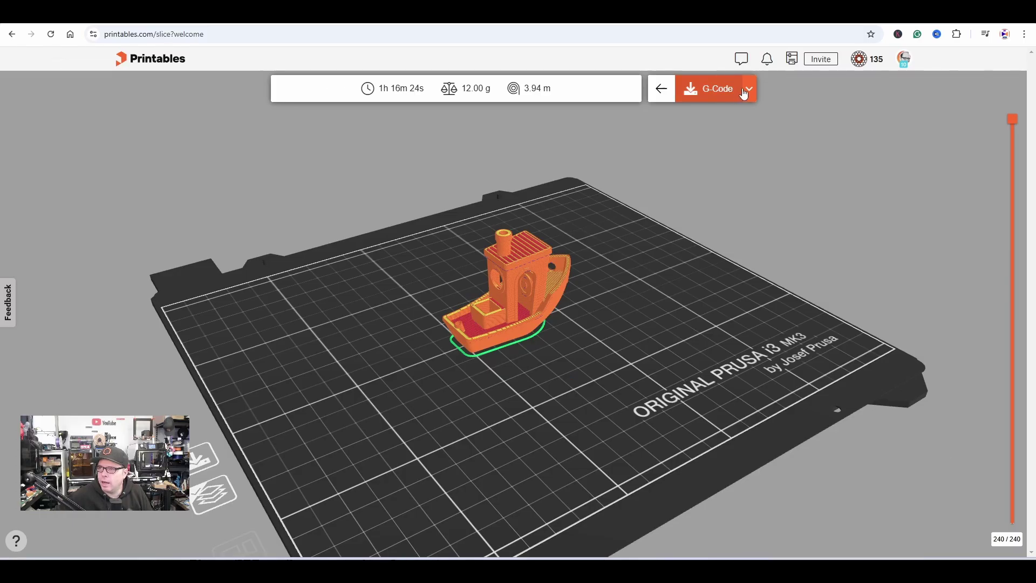
pyautogui.click(923, 90)
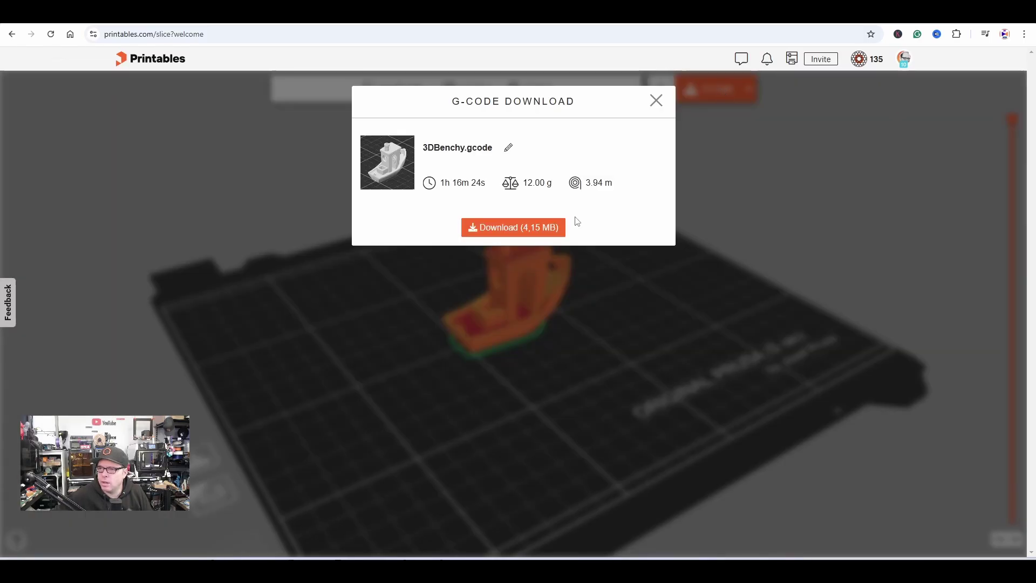
pyautogui.click(518, 227)
pyautogui.click(749, 88)
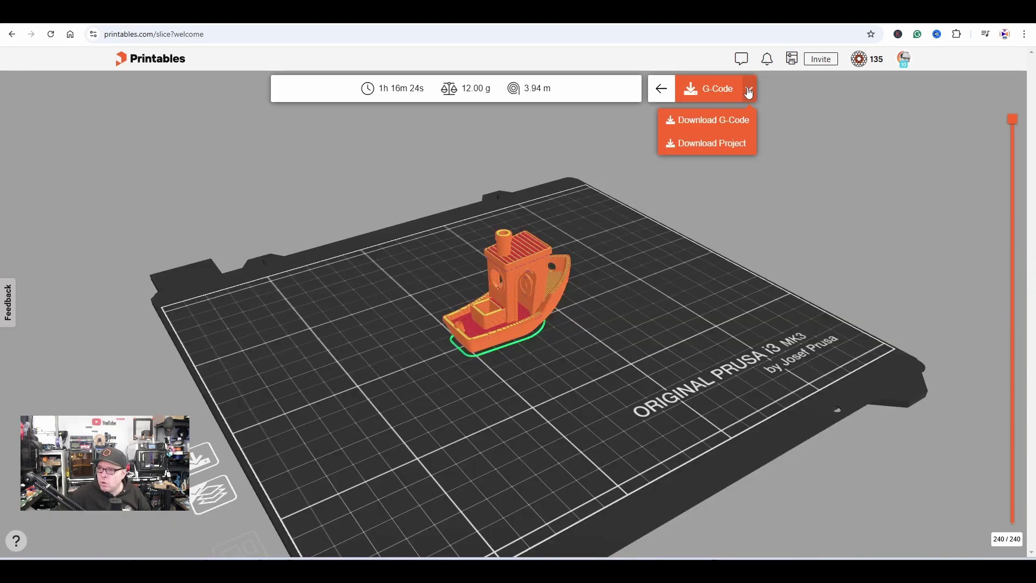
# Check the idle i3 MK3S/+ dashboard in Prusa Connect, then return to the slicer tab
pyautogui.click(782, 143)
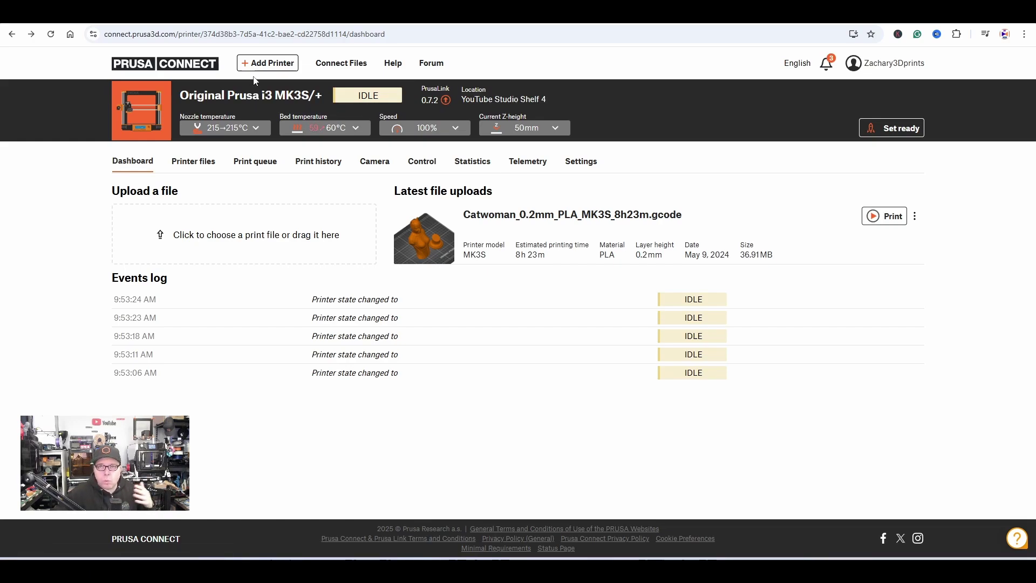
pyautogui.click(124, 23)
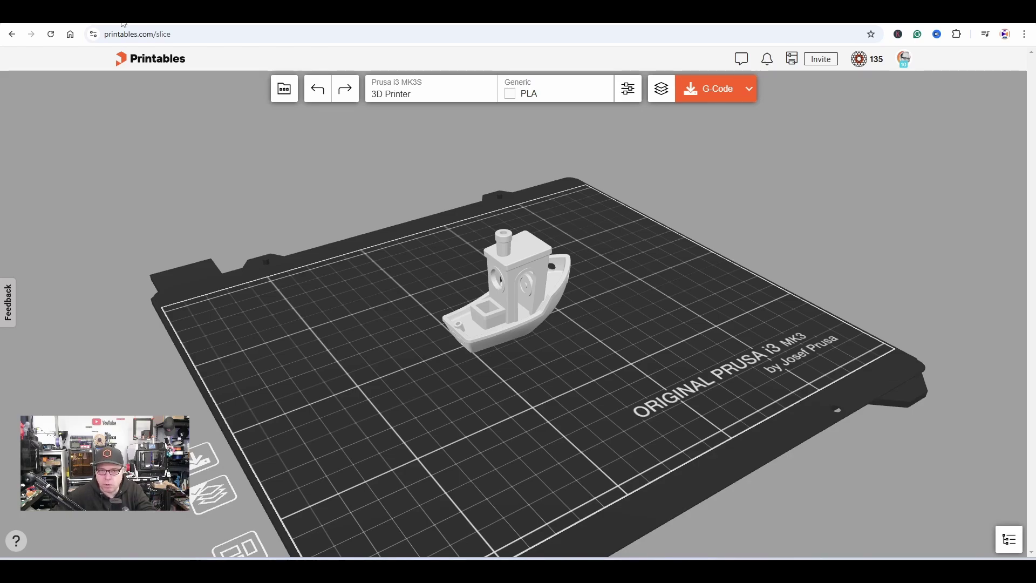
pyautogui.click(124, 21)
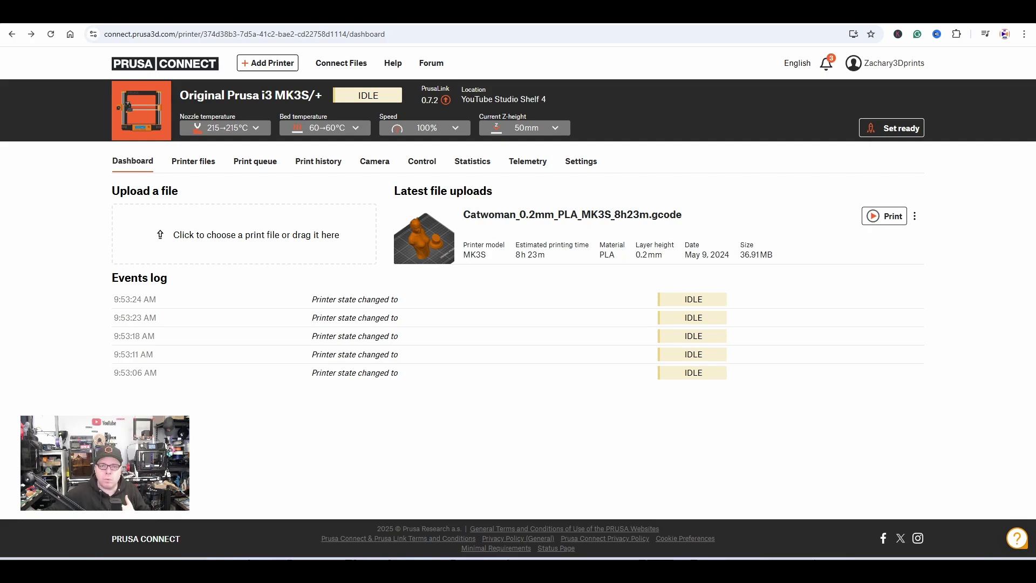
pyautogui.hotkey('ctrl', 'Tab')
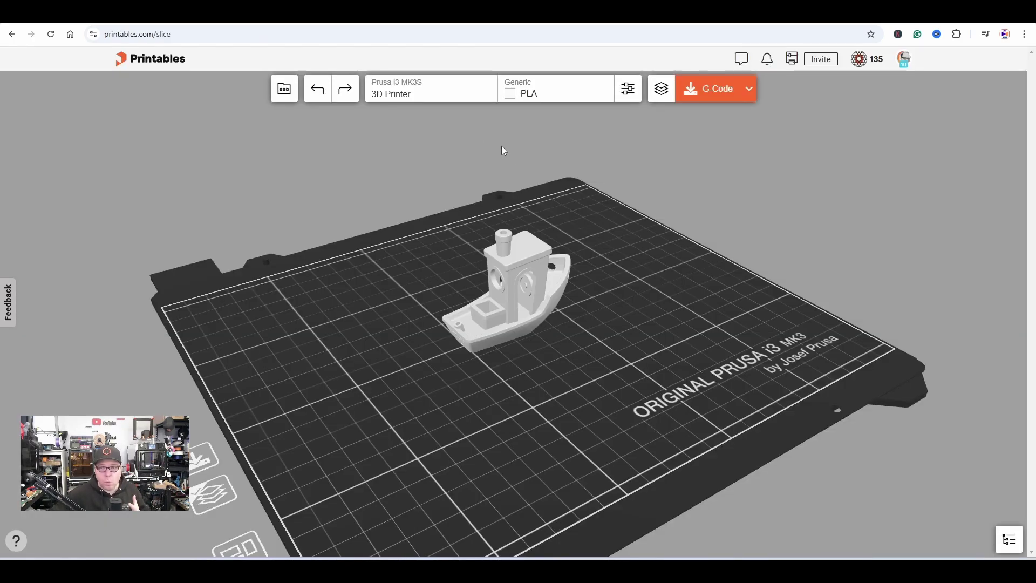
# Select the online IDLE i3 MK3S from your account as the printer and verify the choice
pyautogui.click(419, 95)
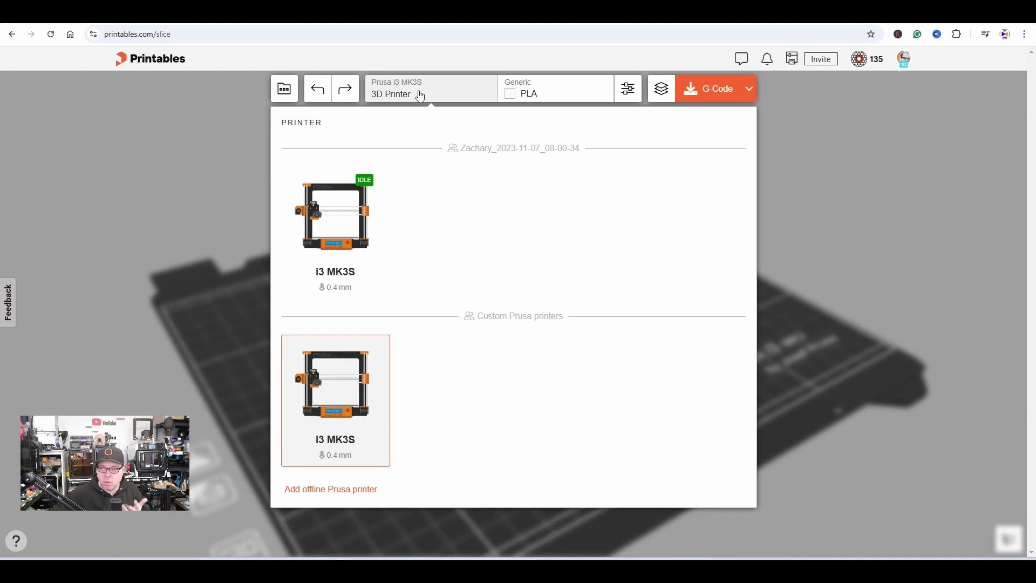
pyautogui.click(345, 259)
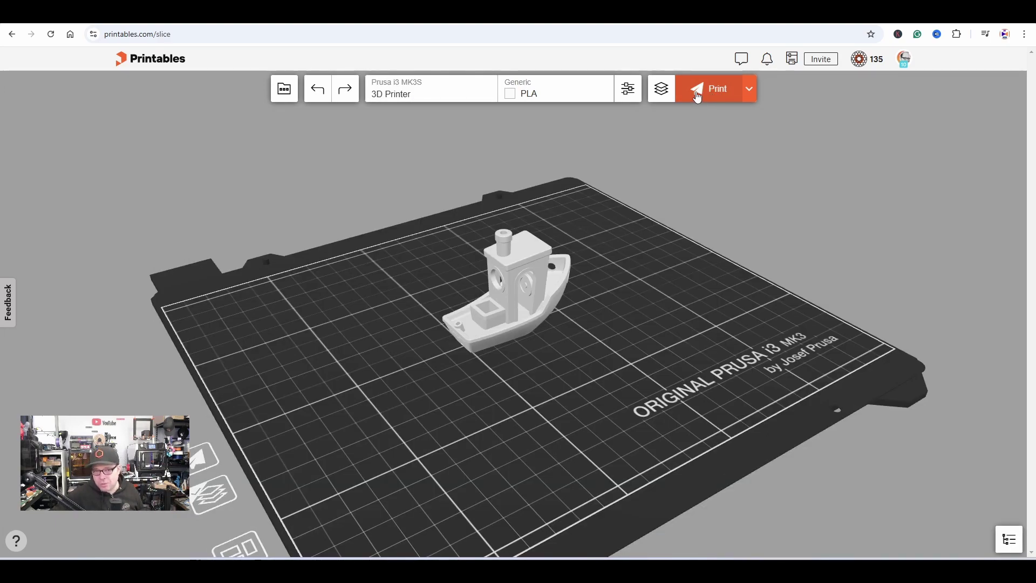
pyautogui.click(420, 92)
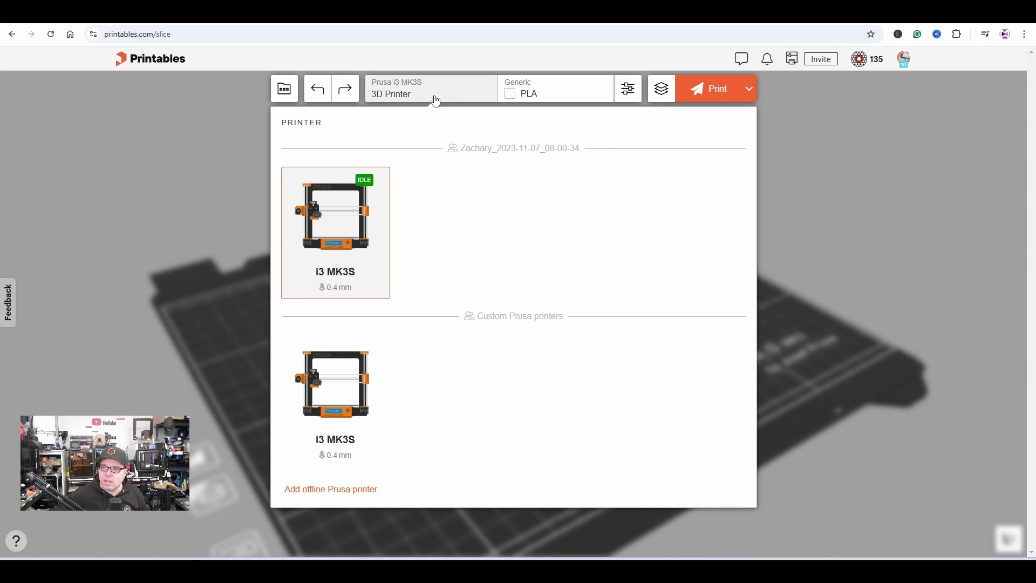
pyautogui.click(804, 140)
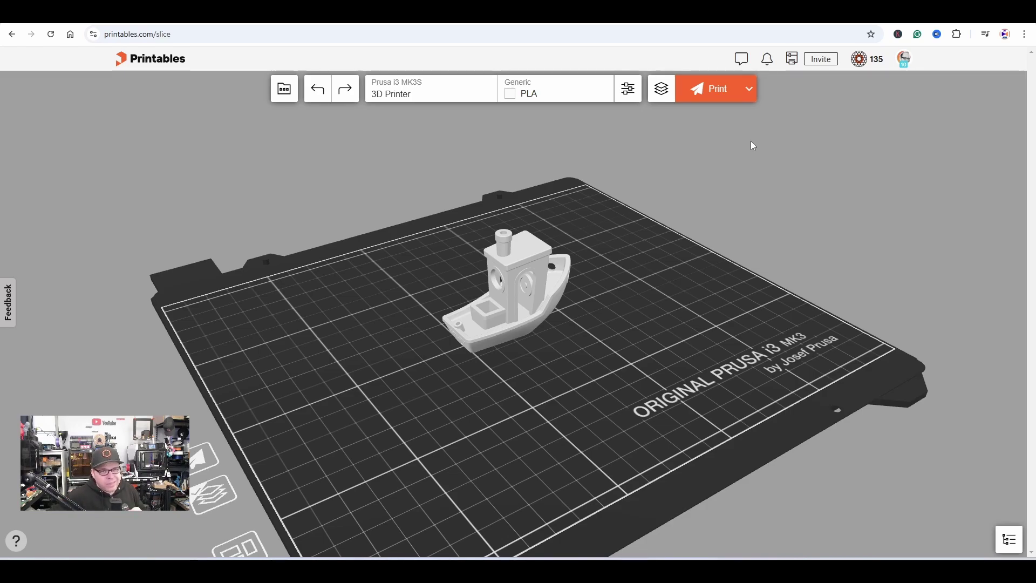
# Send the sliced Benchy to the i3 MK3S, confirming the bed is clear
pyautogui.click(712, 89)
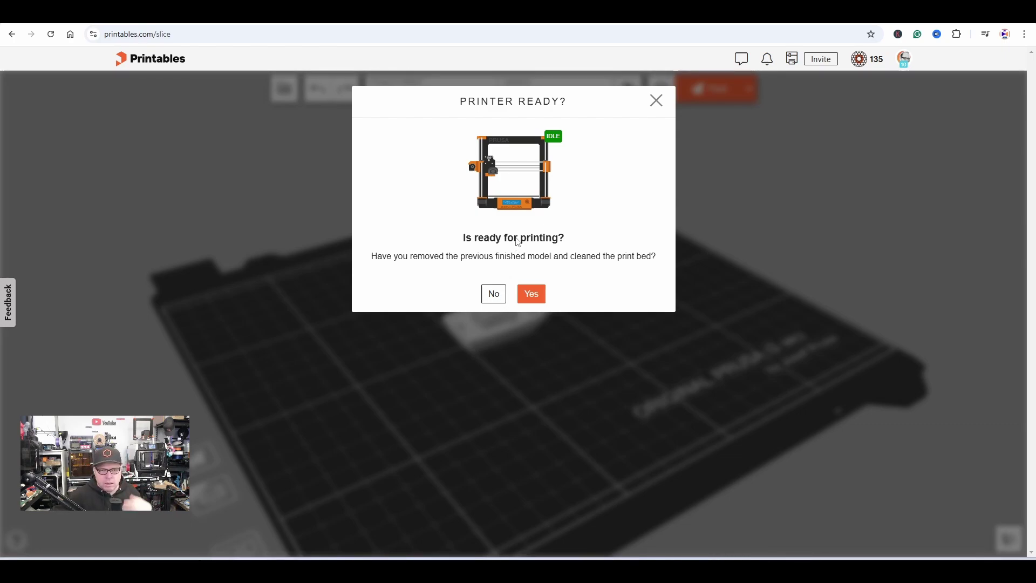
pyautogui.click(531, 293)
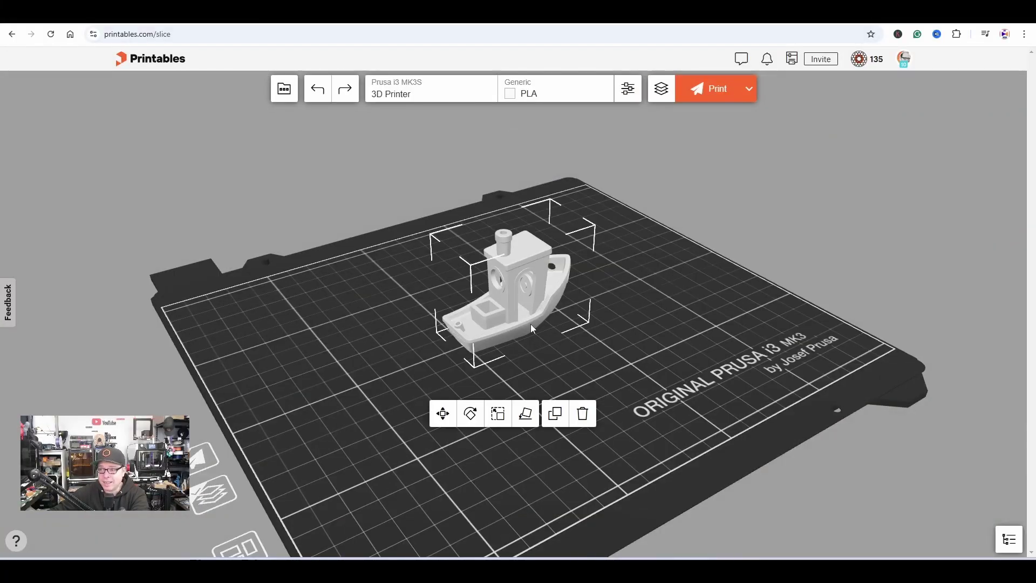
# Delete the Benchy from the bed and upload the gear and bust model files
pyautogui.click(582, 413)
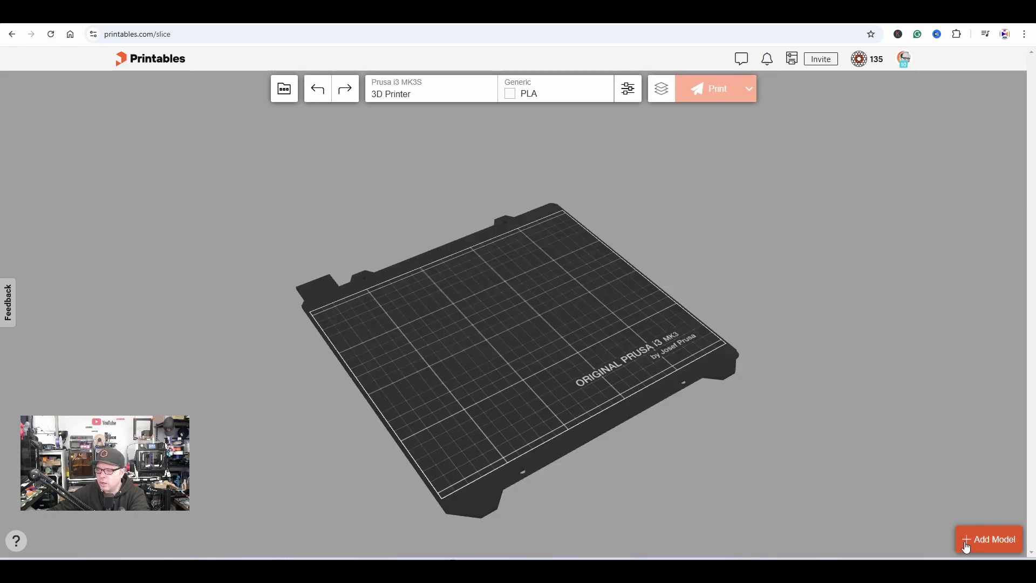
pyautogui.click(967, 546)
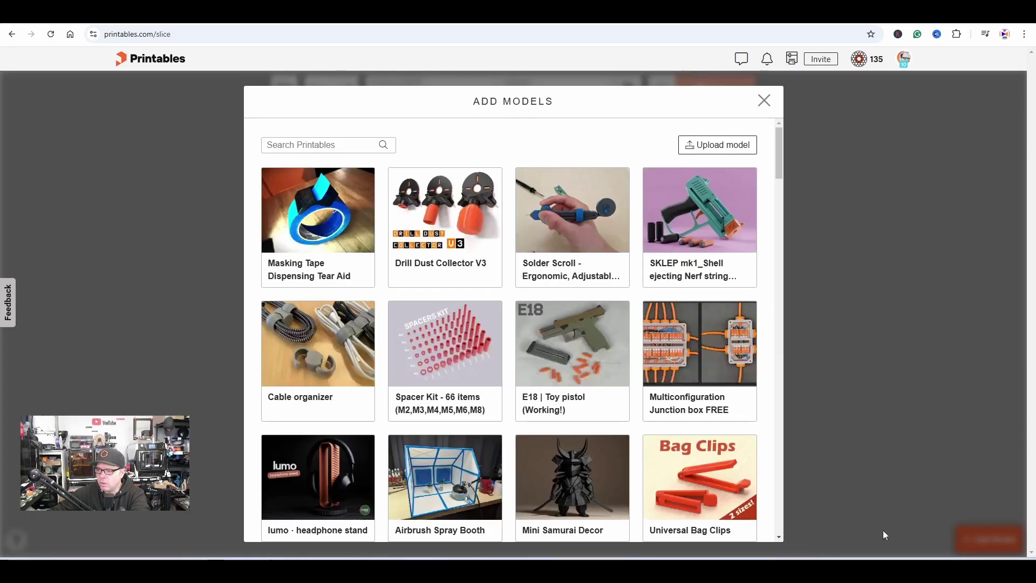
pyautogui.click(734, 146)
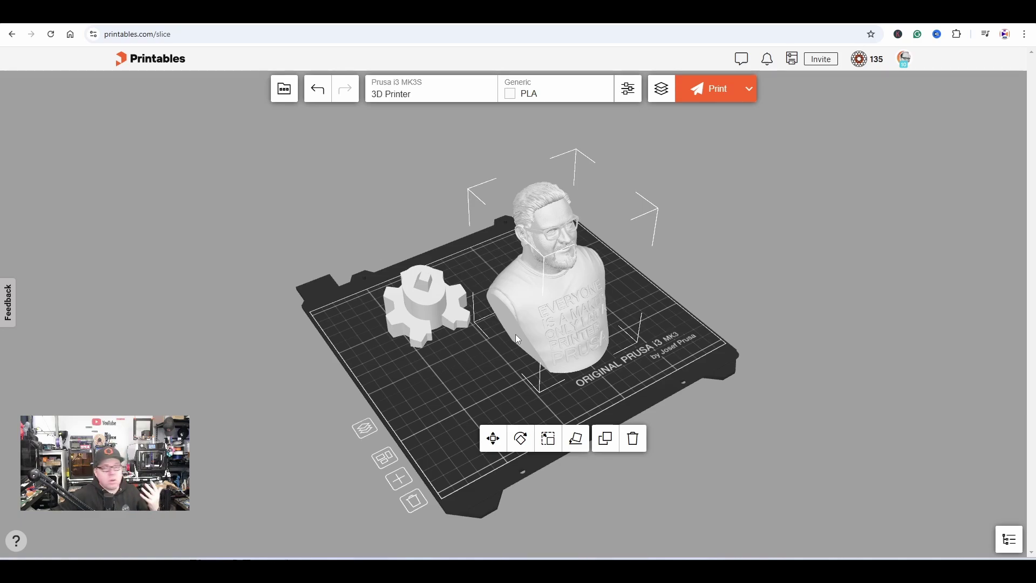
# Select the gear and bust together and scale them to 50% size
pyautogui.keyDown('shift'); pyautogui.click(433, 310); pyautogui.keyUp('shift')
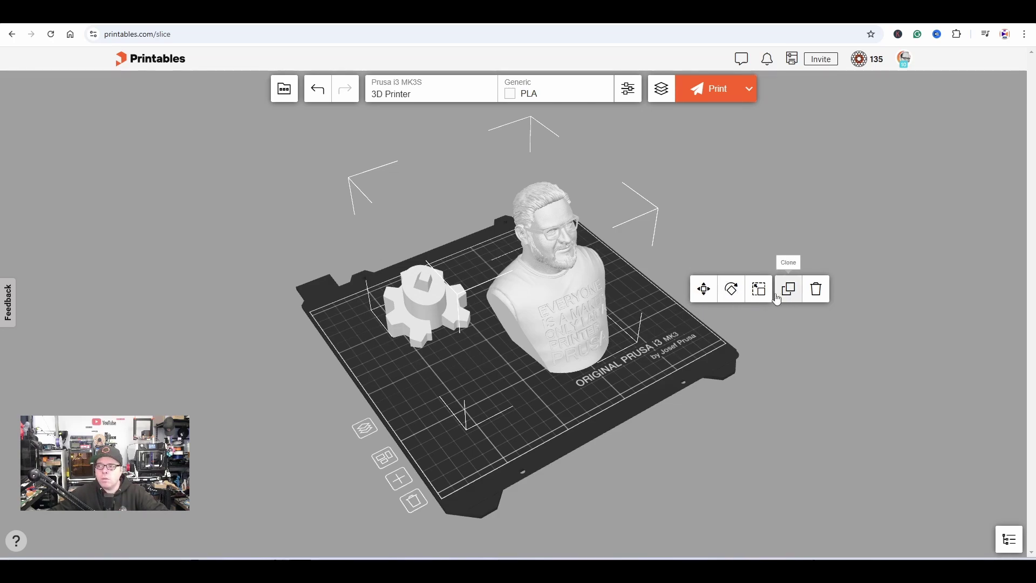
pyautogui.click(759, 290)
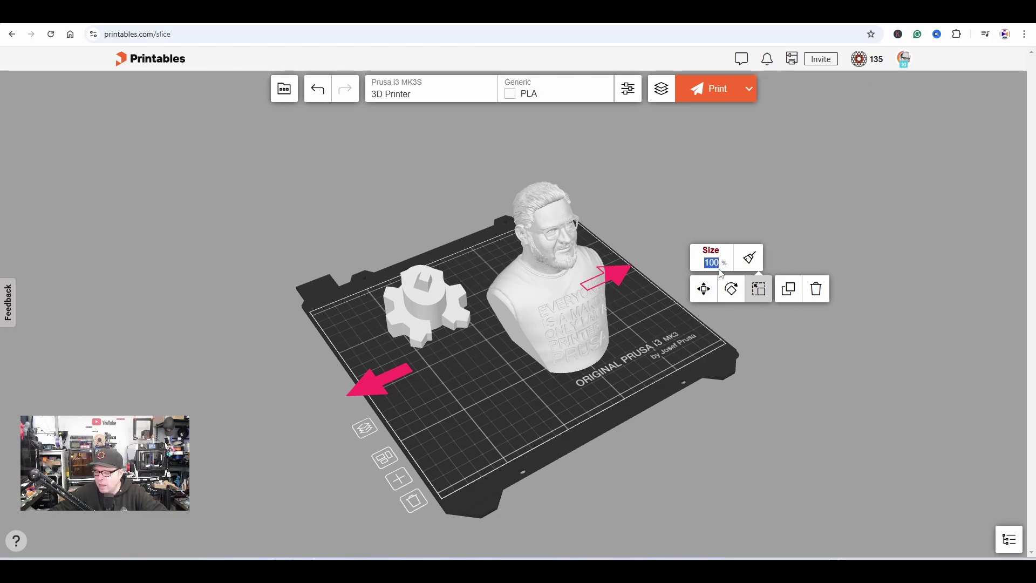
pyautogui.write('50')
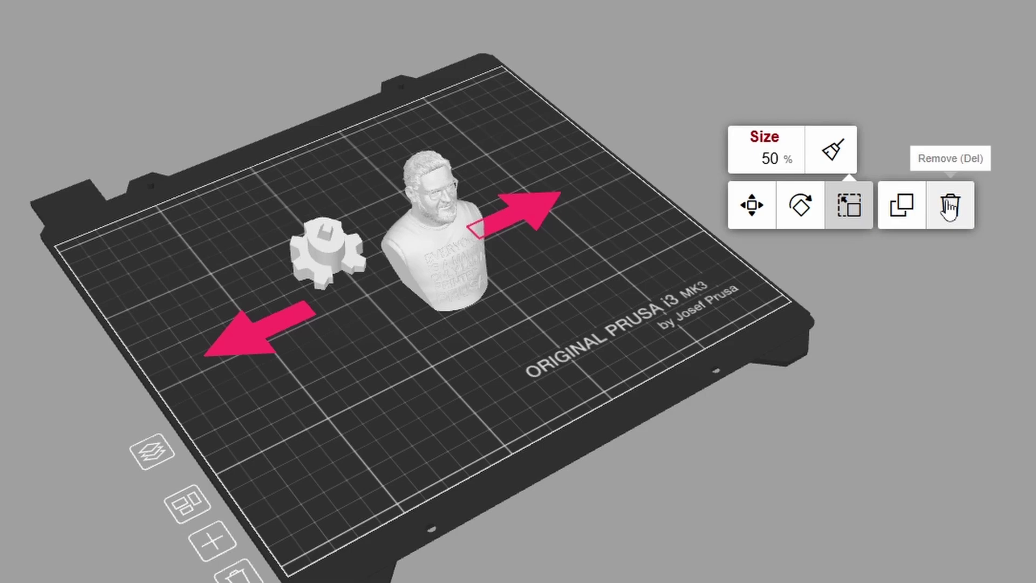
# Set Supports to Enabled in the print settings
pyautogui.click(497, 324)
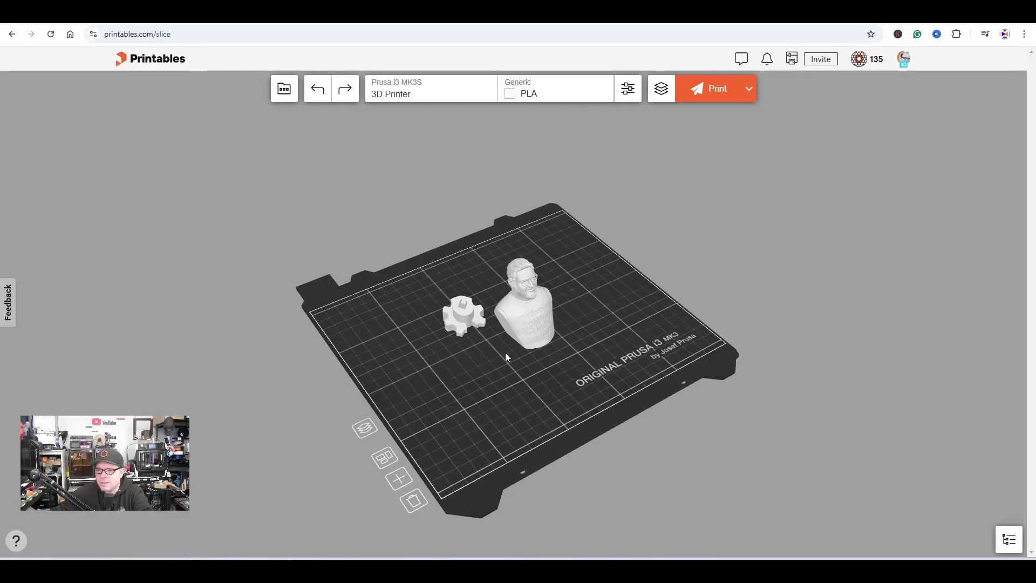
pyautogui.click(516, 325)
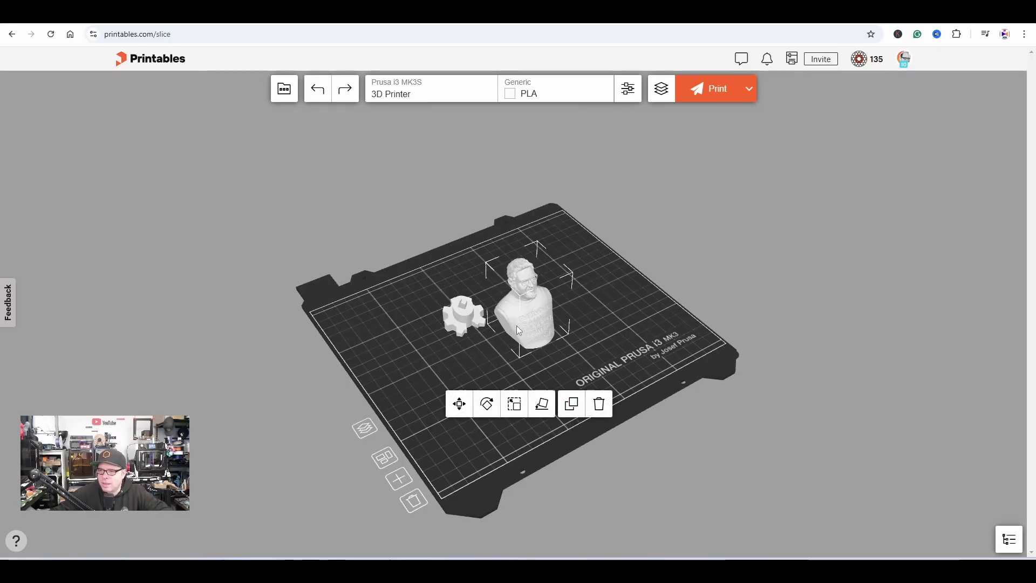
pyautogui.click(627, 88)
pyautogui.click(580, 154)
pyautogui.click(586, 182)
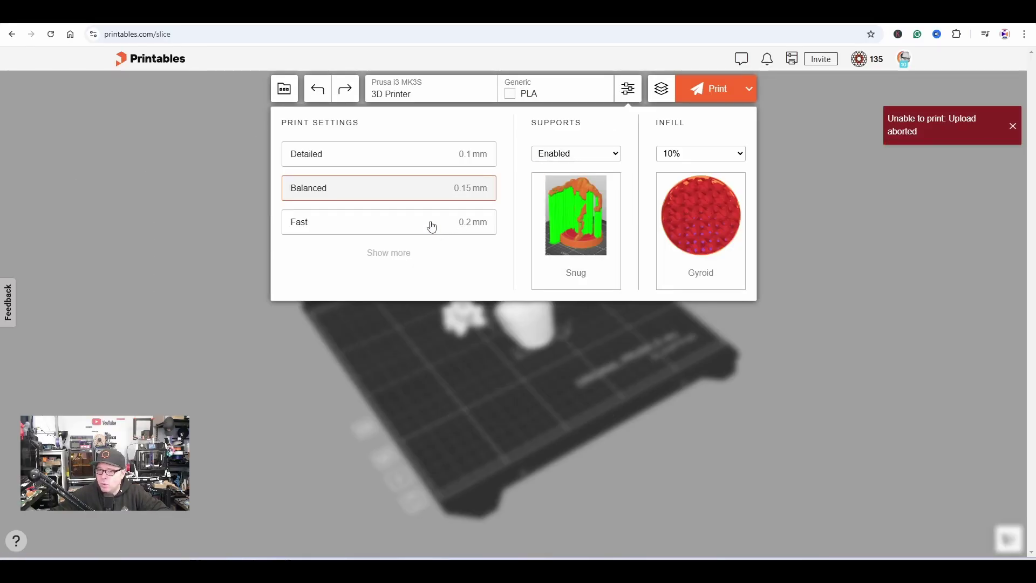
# Keep the Balanced 0.15 mm quality preset and choose the connected i3 MK3S printer
pyautogui.click(473, 160)
pyautogui.click(394, 222)
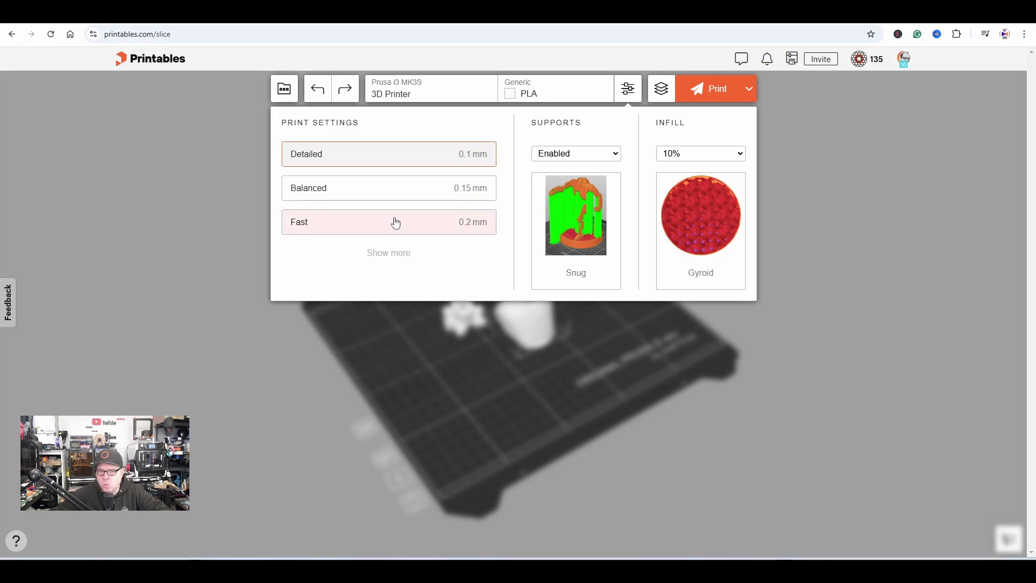
pyautogui.click(406, 199)
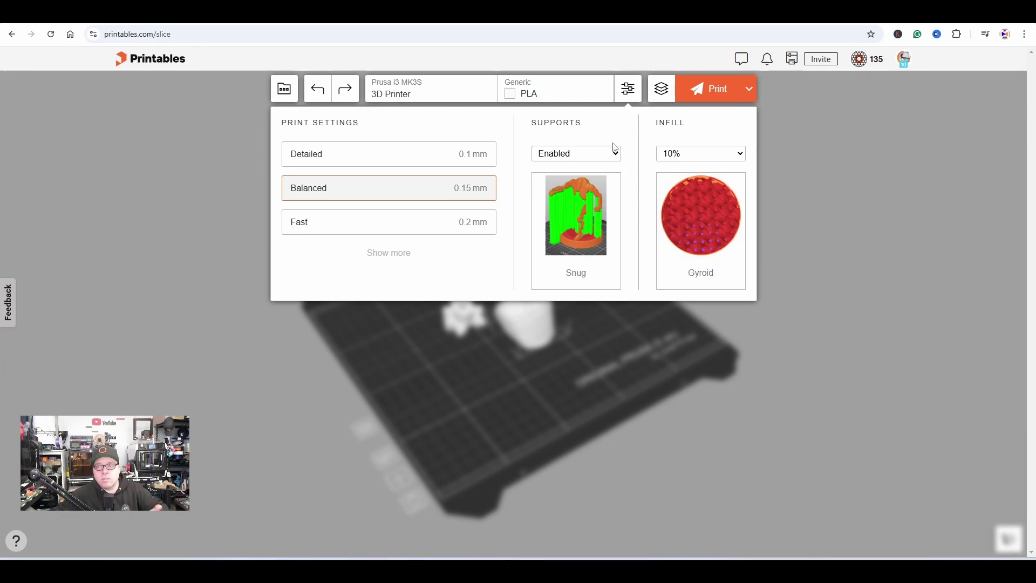
pyautogui.click(426, 90)
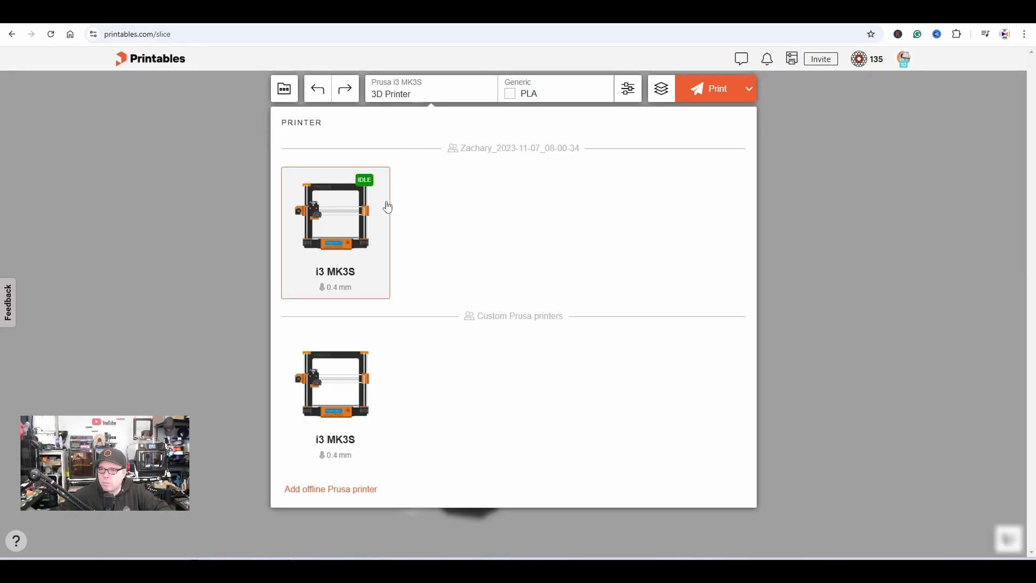
pyautogui.click(376, 201)
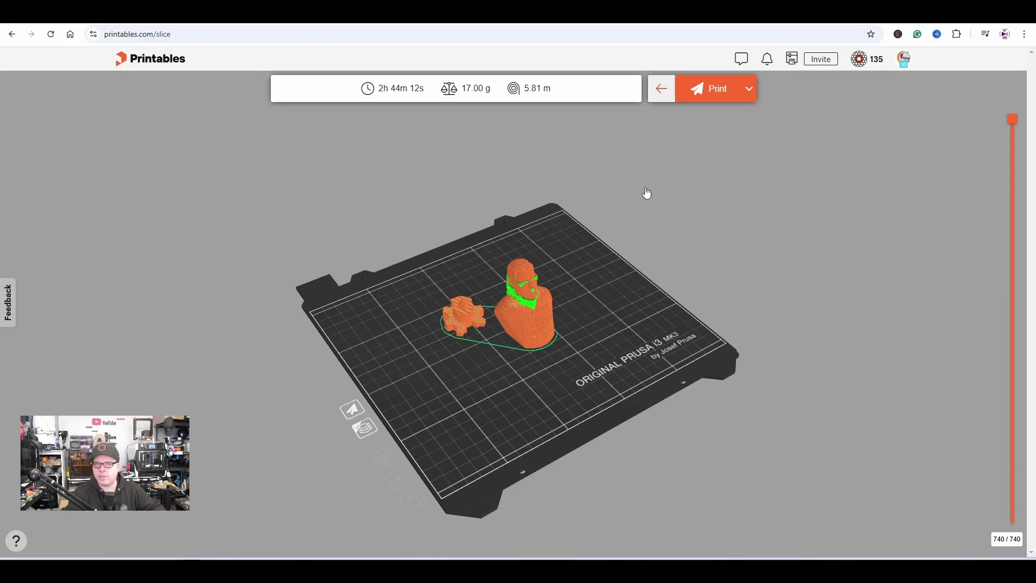
# Change support type to Tree/Organic (build plate only) and re-slice, estimating 3h 31m 17s, 21.00 g and 6.93 m
pyautogui.scroll(5, 539, 361)
pyautogui.moveTo(539, 362); pyautogui.dragTo(636, 141)
pyautogui.click(661, 88)
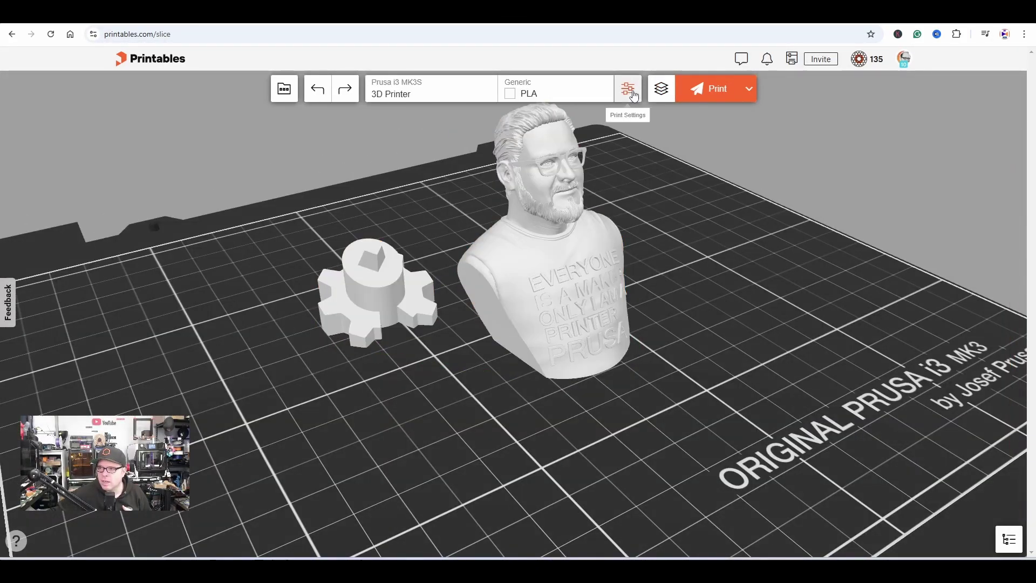
pyautogui.click(631, 95)
pyautogui.click(587, 227)
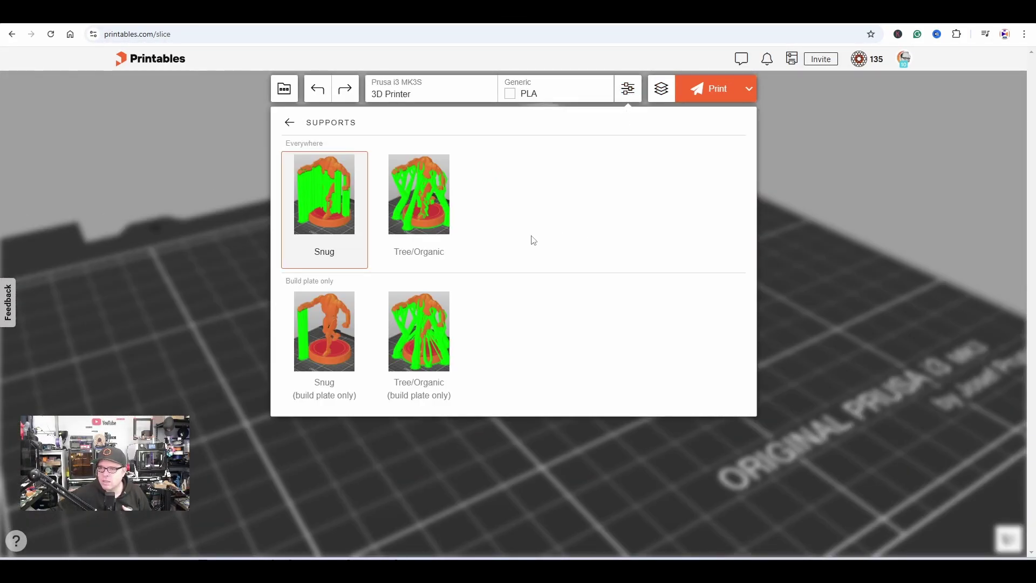
pyautogui.click(418, 340)
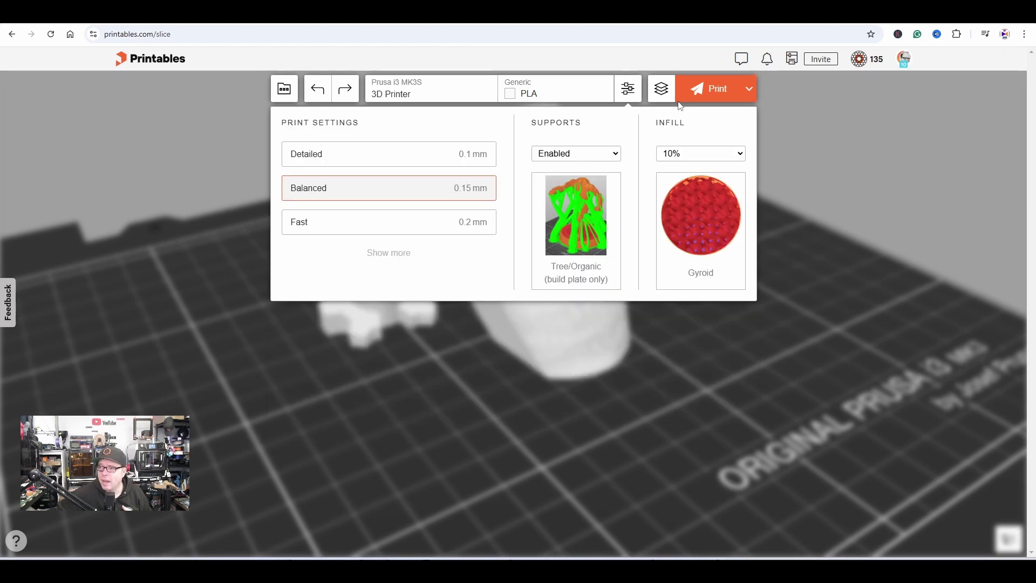
pyautogui.click(660, 90)
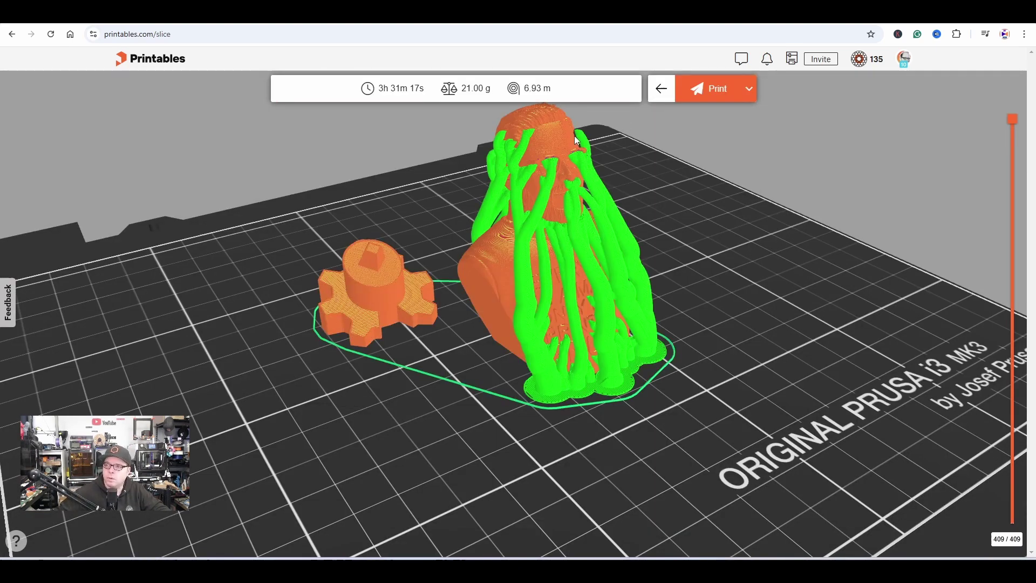
pyautogui.moveTo(441, 342); pyautogui.dragTo(481, 338)
# Queue base.gcode on the i3 MK3S, confirming the printer bed is clear
pyautogui.scroll(3, 482, 338)
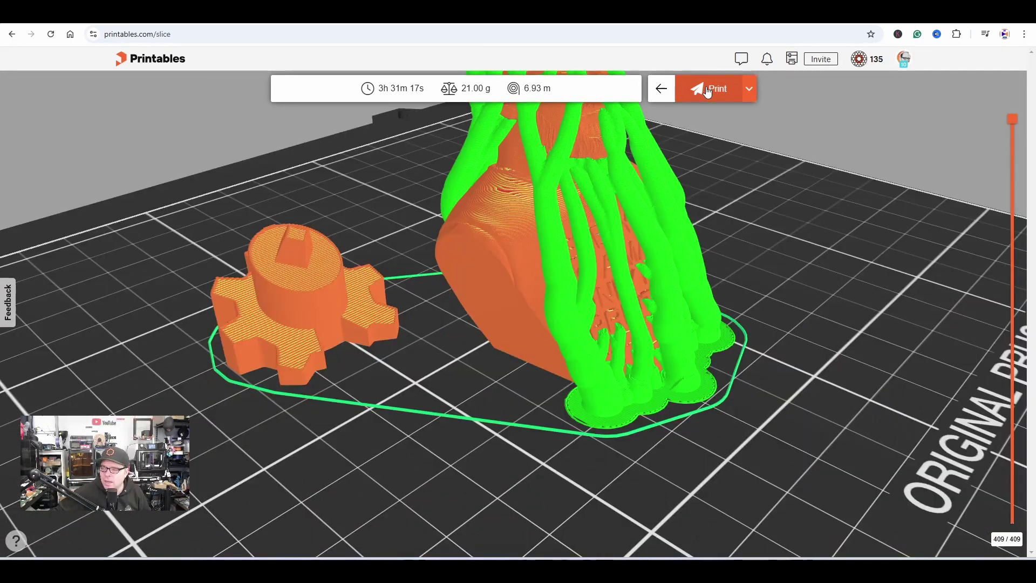
pyautogui.click(708, 90)
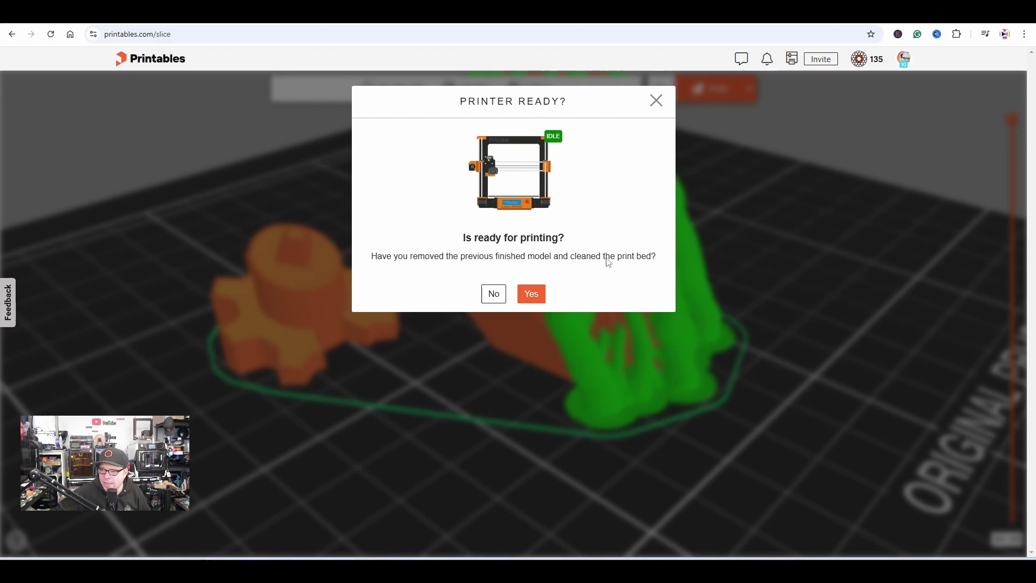
pyautogui.click(523, 294)
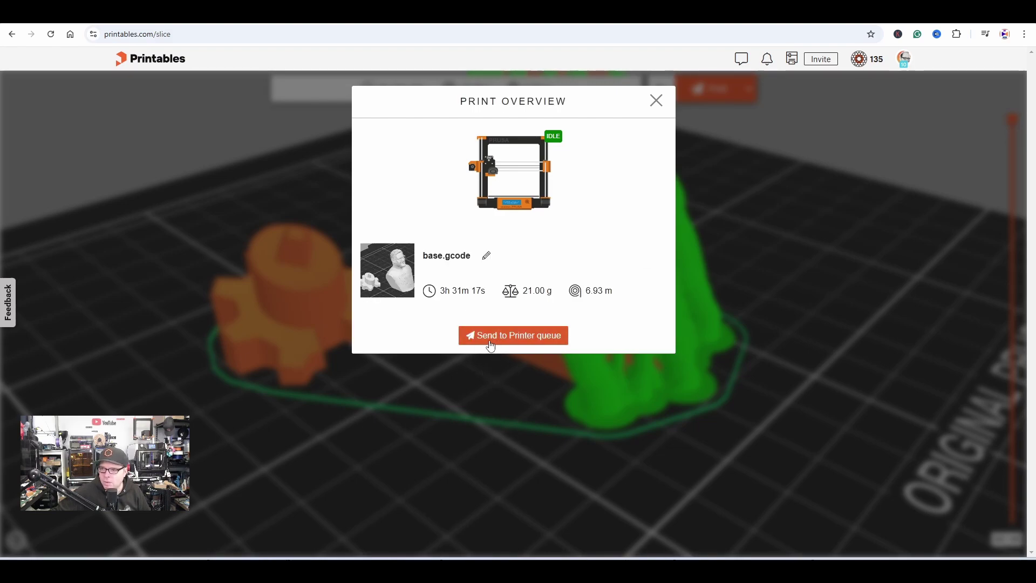
pyautogui.click(499, 341)
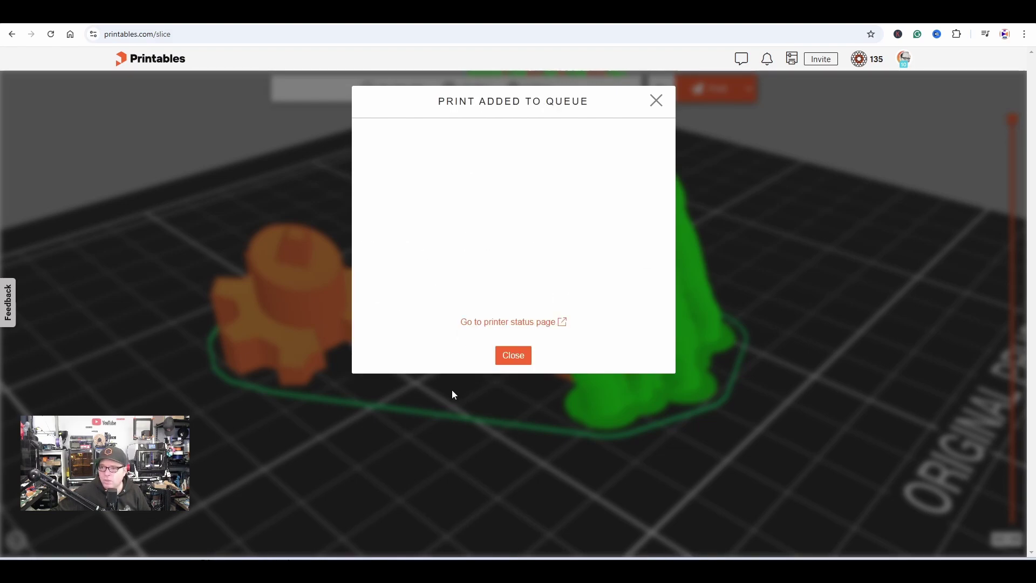
pyautogui.click(514, 354)
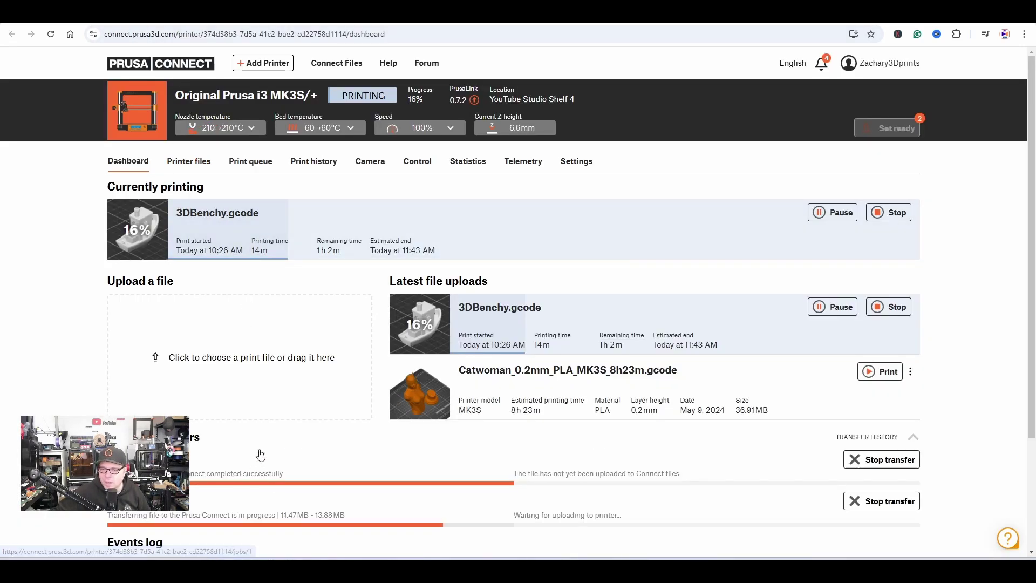
pyautogui.scroll(-2, 261, 456)
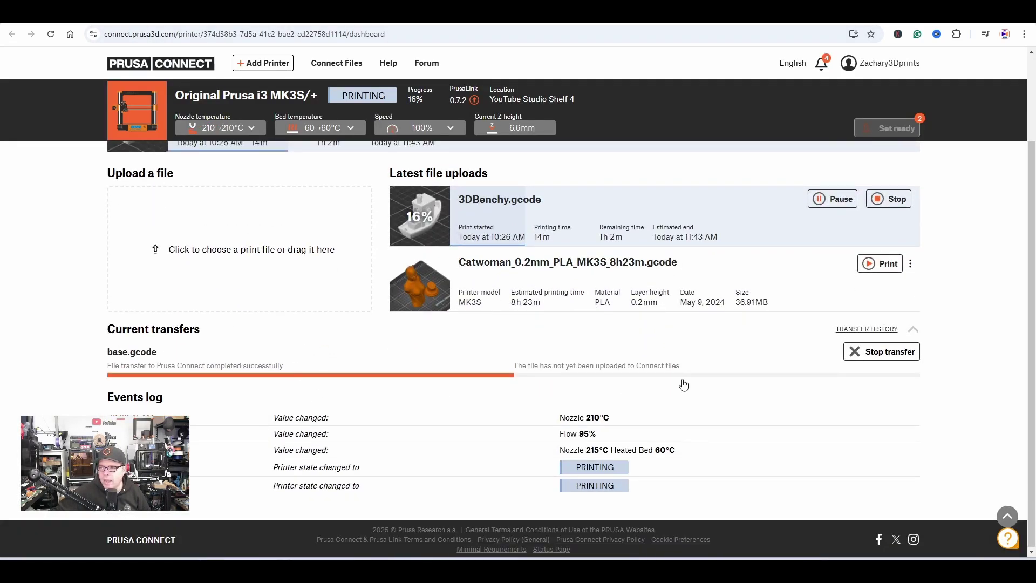
pyautogui.scroll(2, 527, 365)
pyautogui.scroll(1, 527, 364)
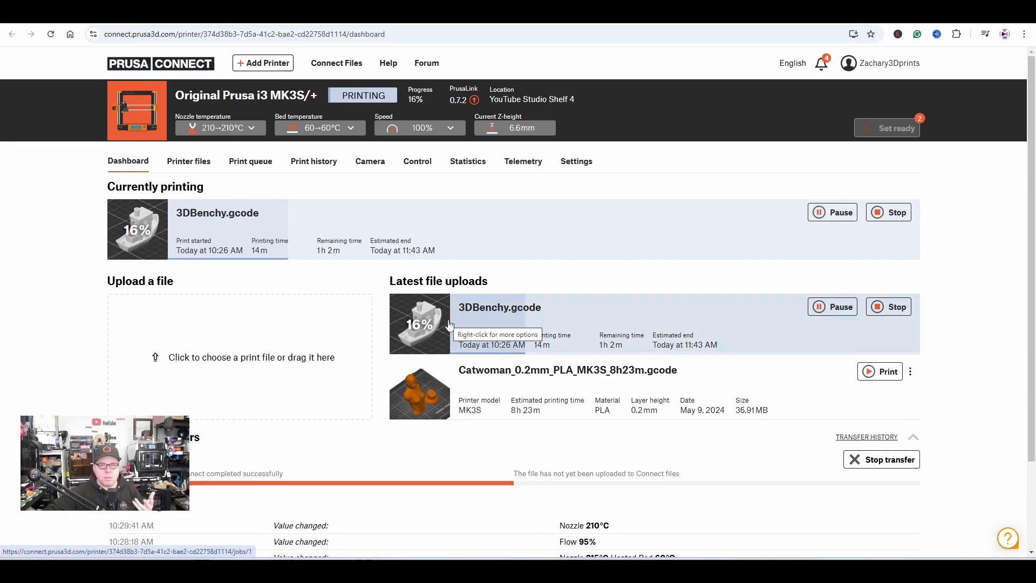